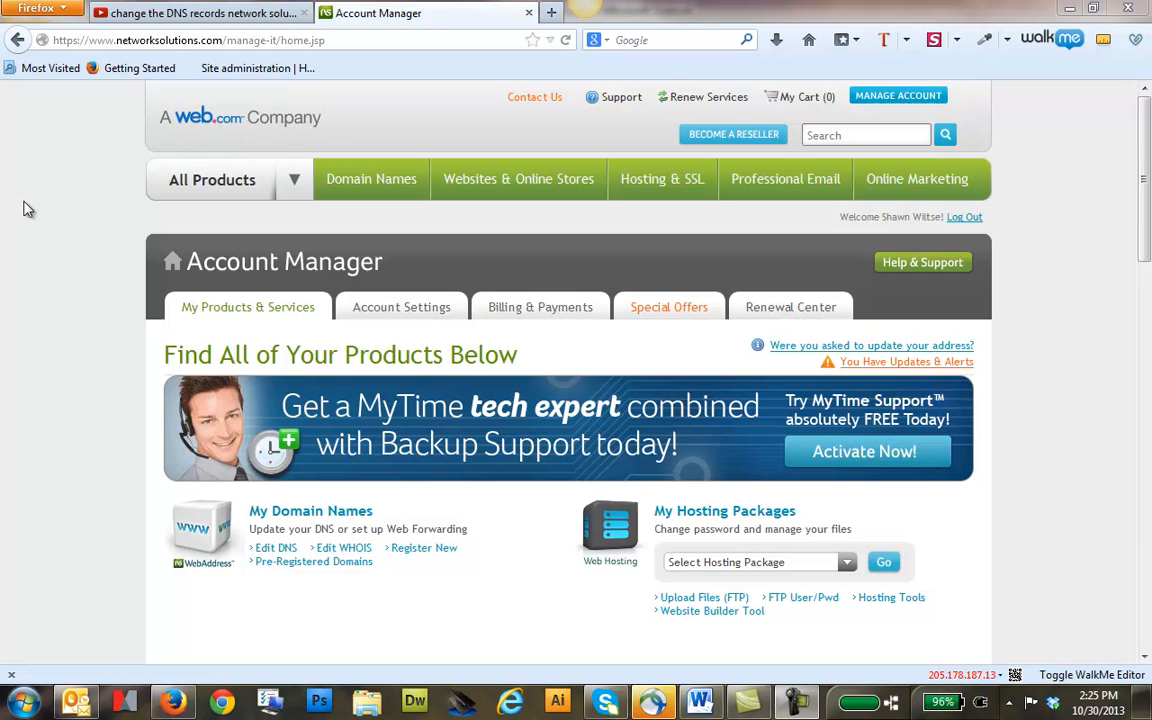
Go to the account management page and open DNS editing for the account's domain names
left_click_drag(223, 41, 121, 42)
left_click(92, 122)
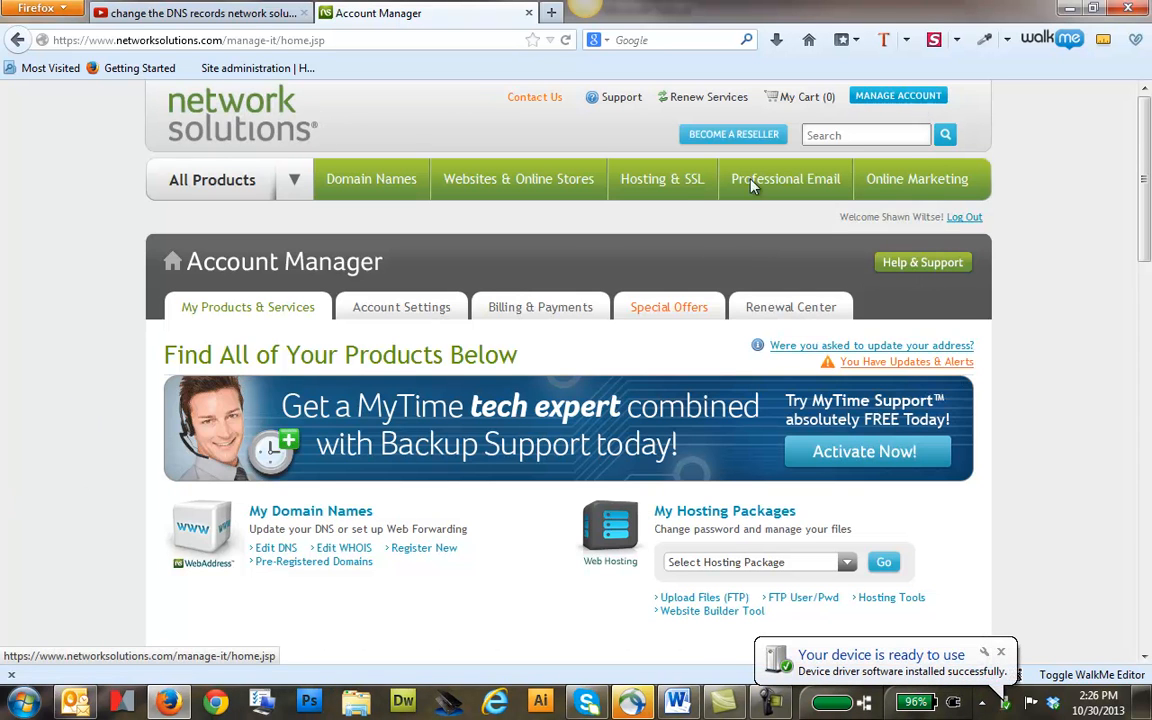
left_click(913, 95)
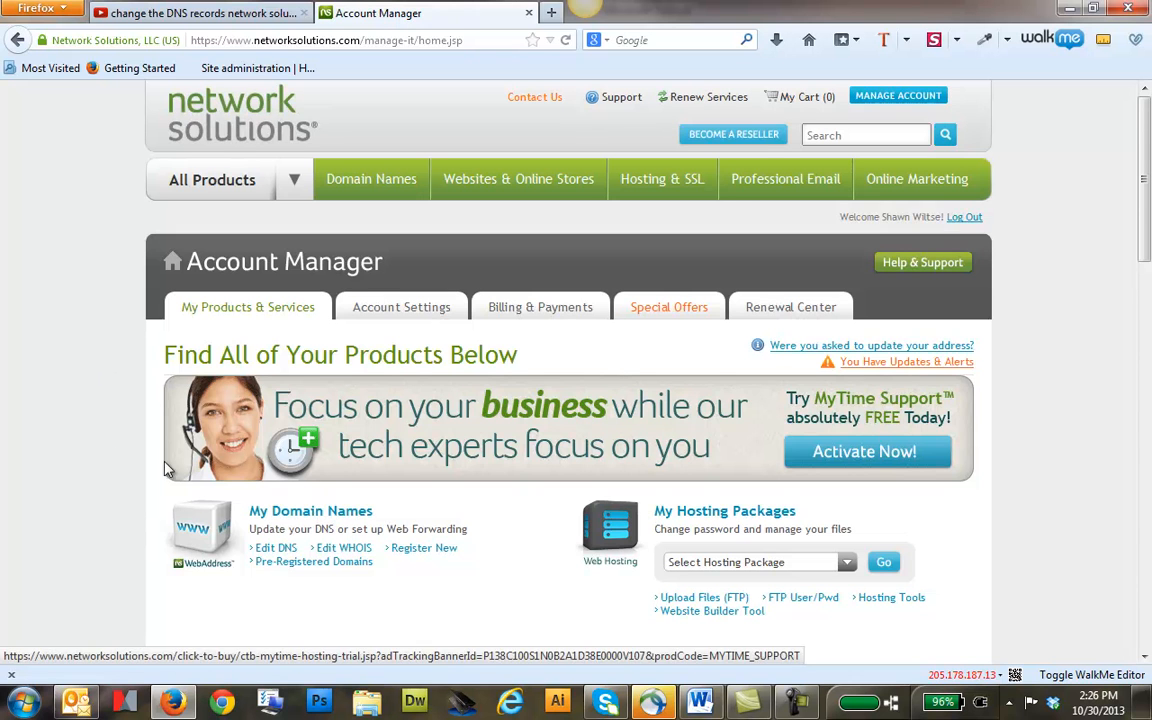
scroll(85, 400, "down", 2)
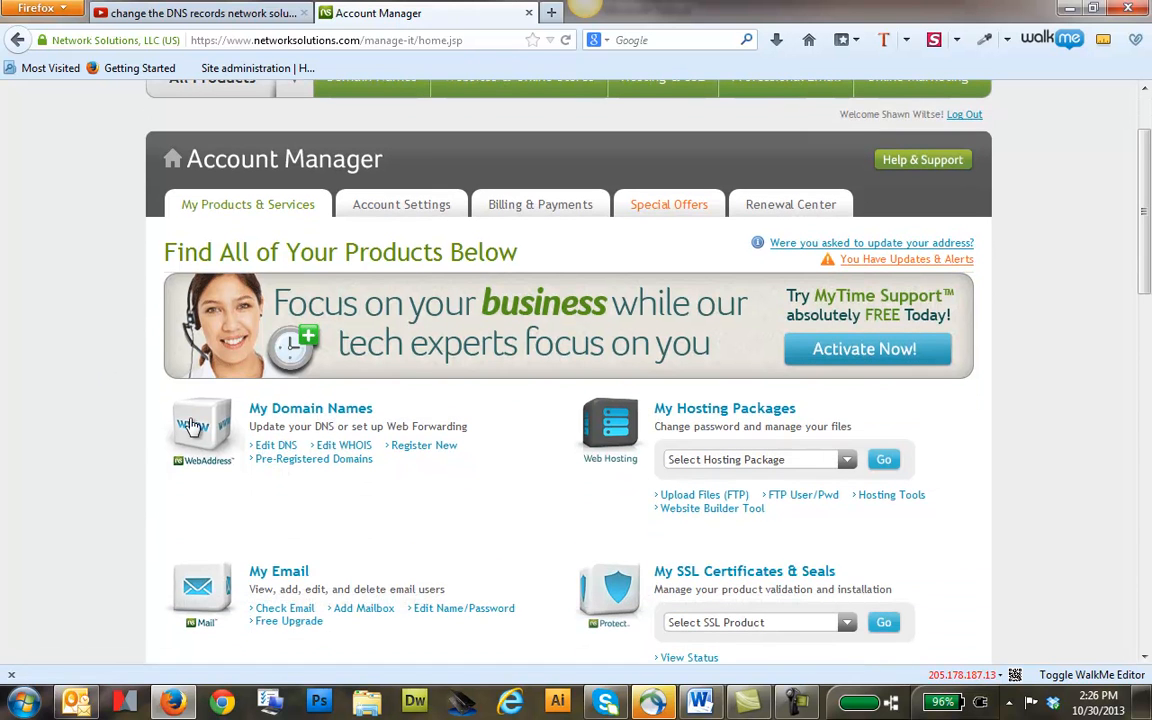
left_click(277, 449)
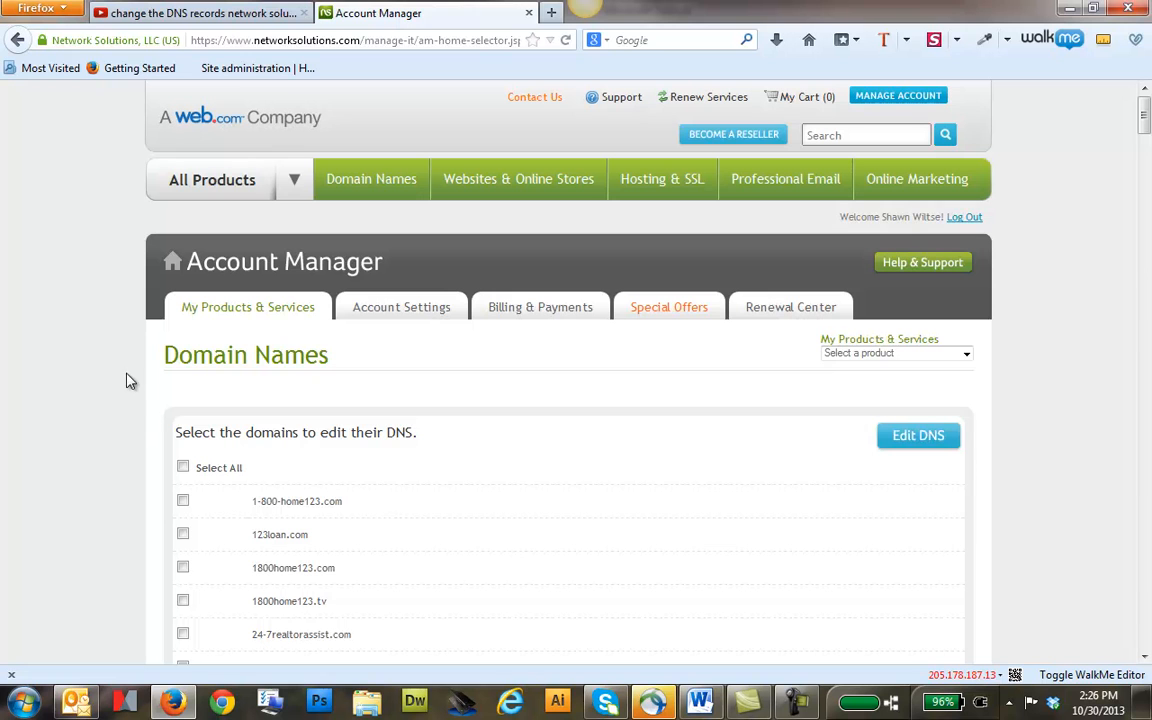
Select anyloancompany.net in the domain list and open its DNS settings
scroll(25, 360, "down", 7)
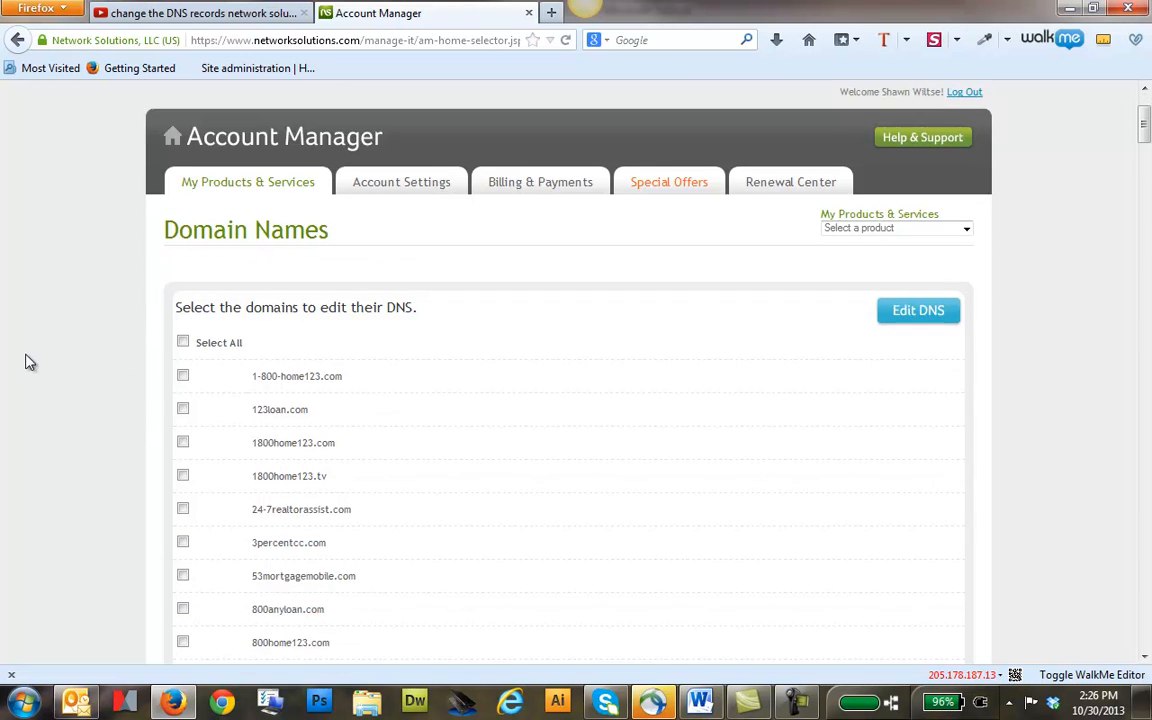
scroll(22, 358, "down", 2)
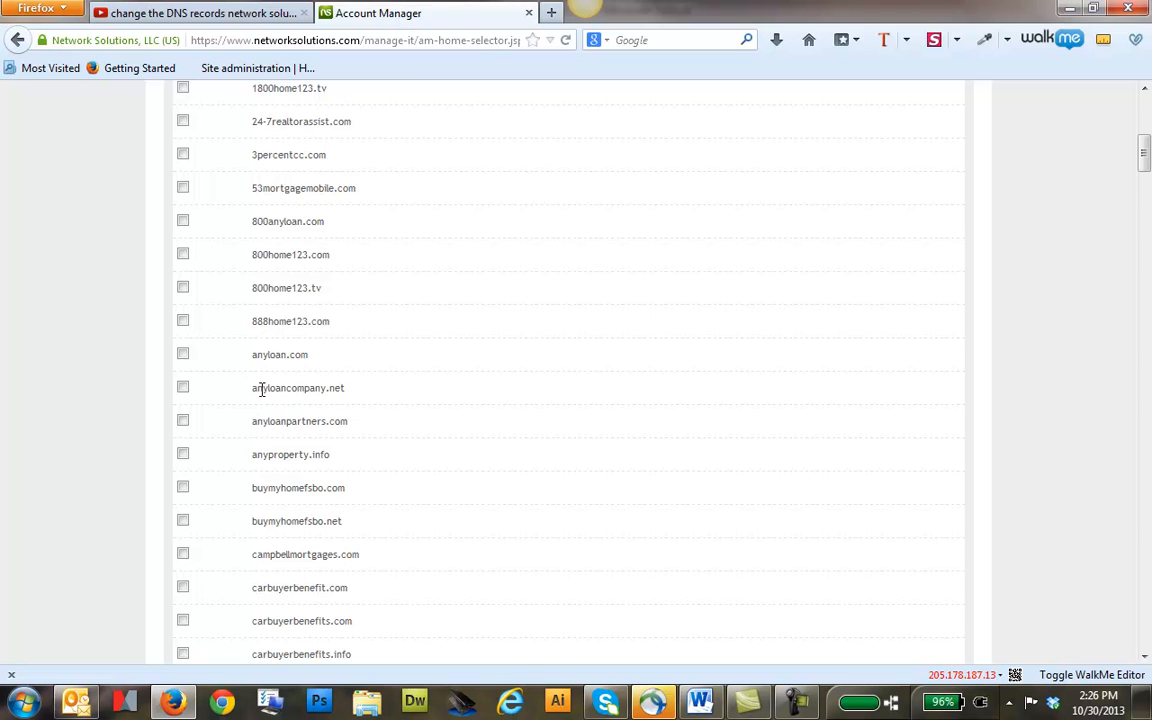
left_click(184, 388)
scroll(760, 425, "up", 6)
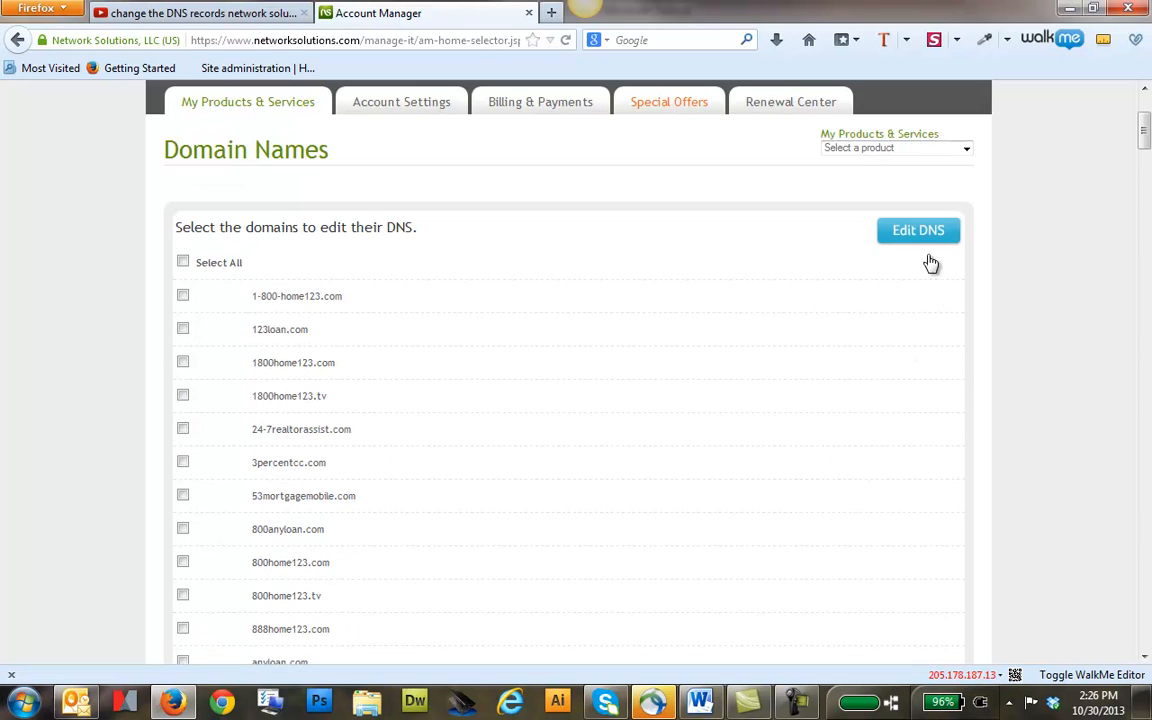
left_click(920, 238)
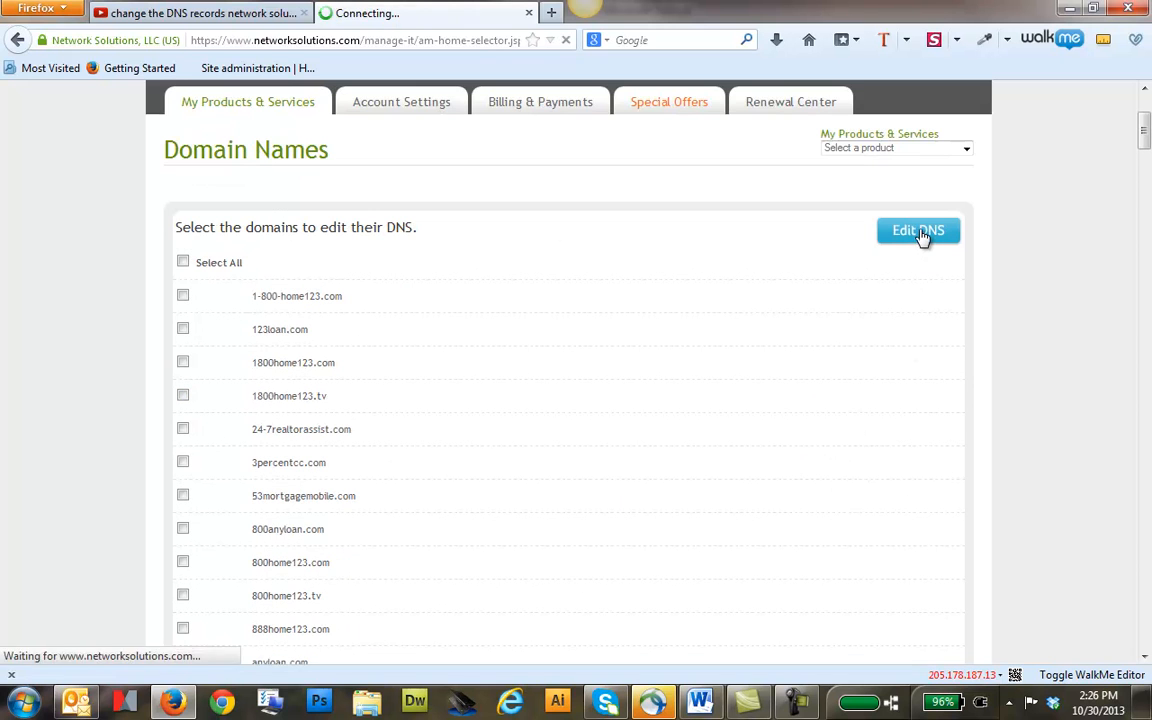
Open the advanced DNS records manager for anyloancompany.net
scroll(589, 496, "down", 4)
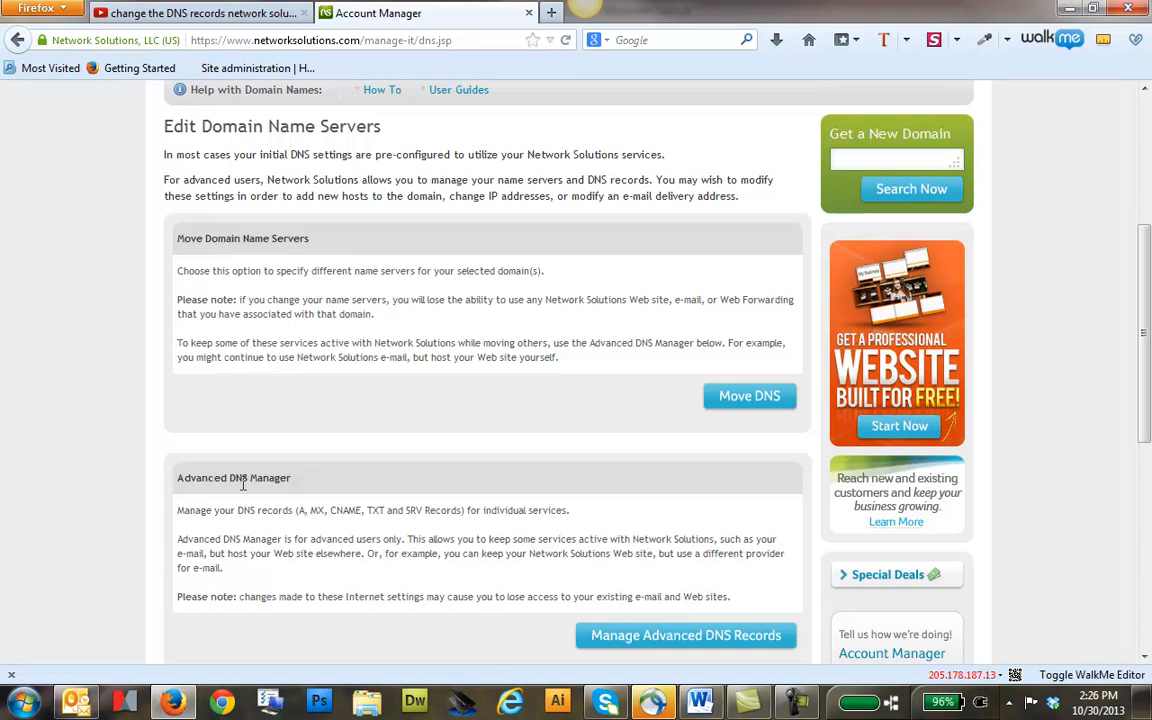
left_click(690, 637)
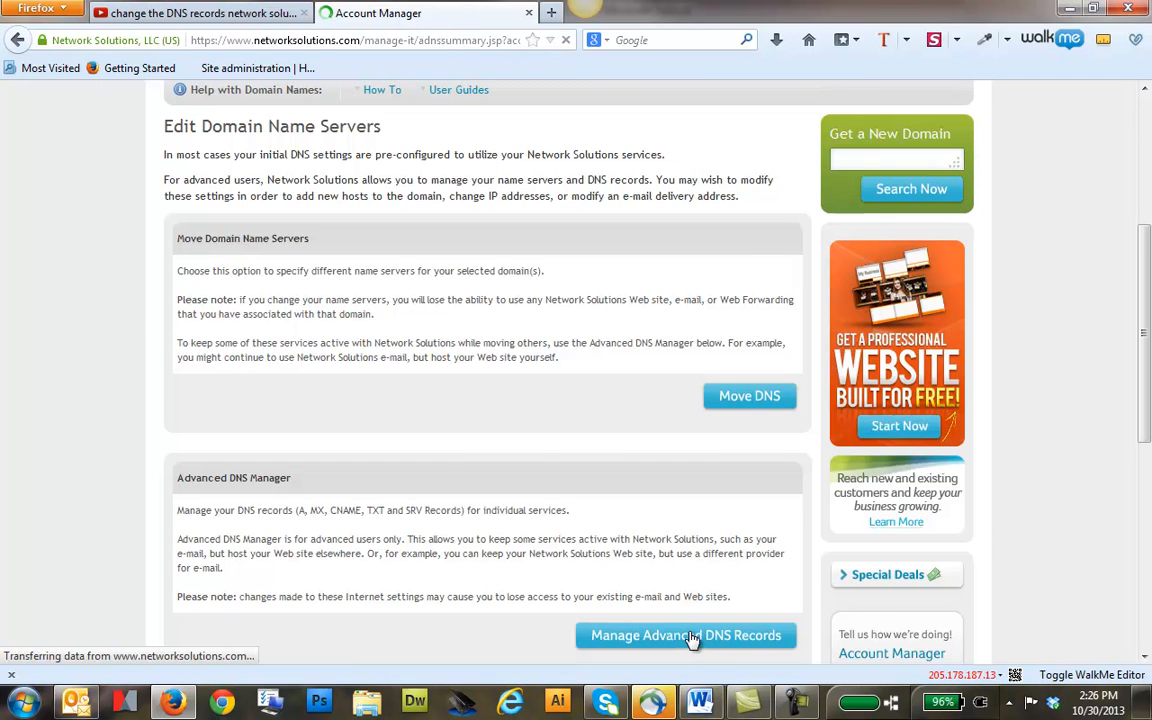
scroll(560, 485, "down", 2)
scroll(563, 487, "down", 2)
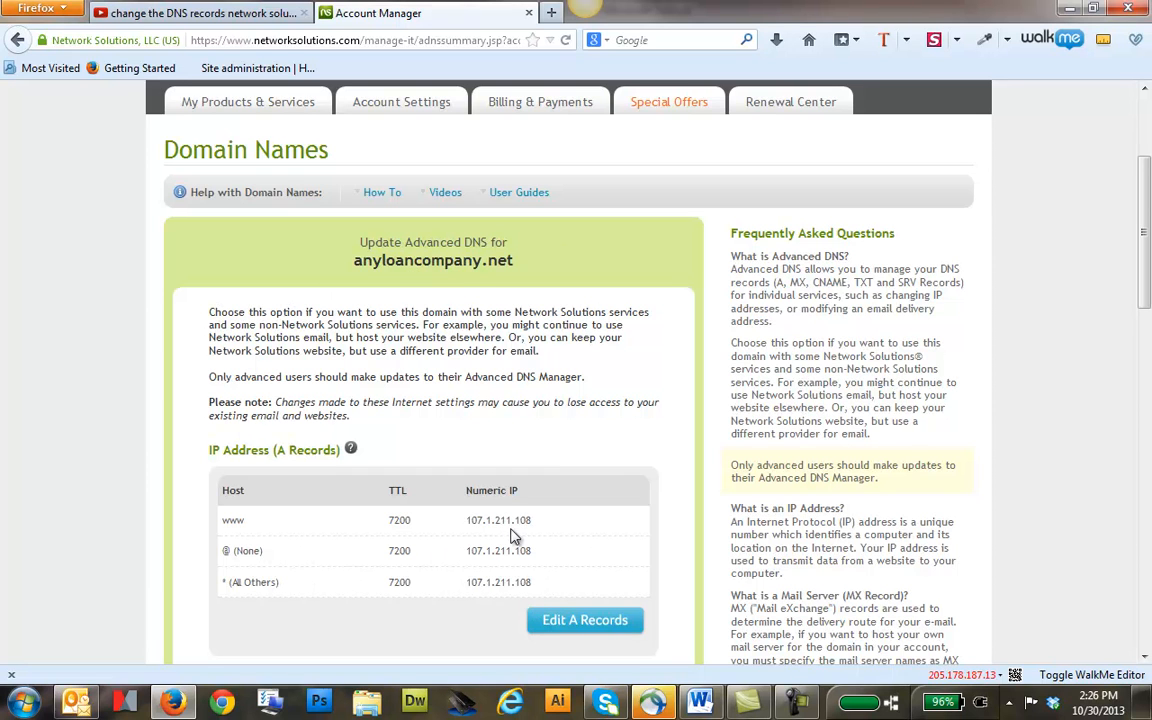
Review the A, MX and CNAME record sections and open the A records for editing
scroll(473, 520, "down", 4)
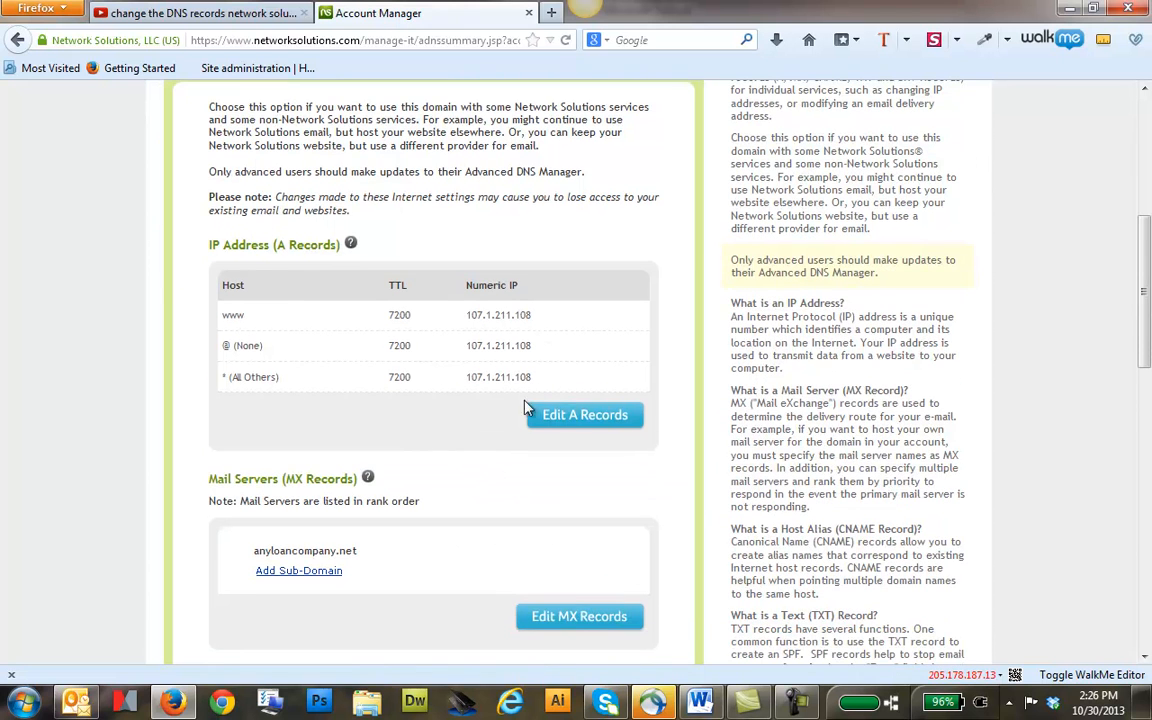
left_click_drag(226, 249, 340, 262)
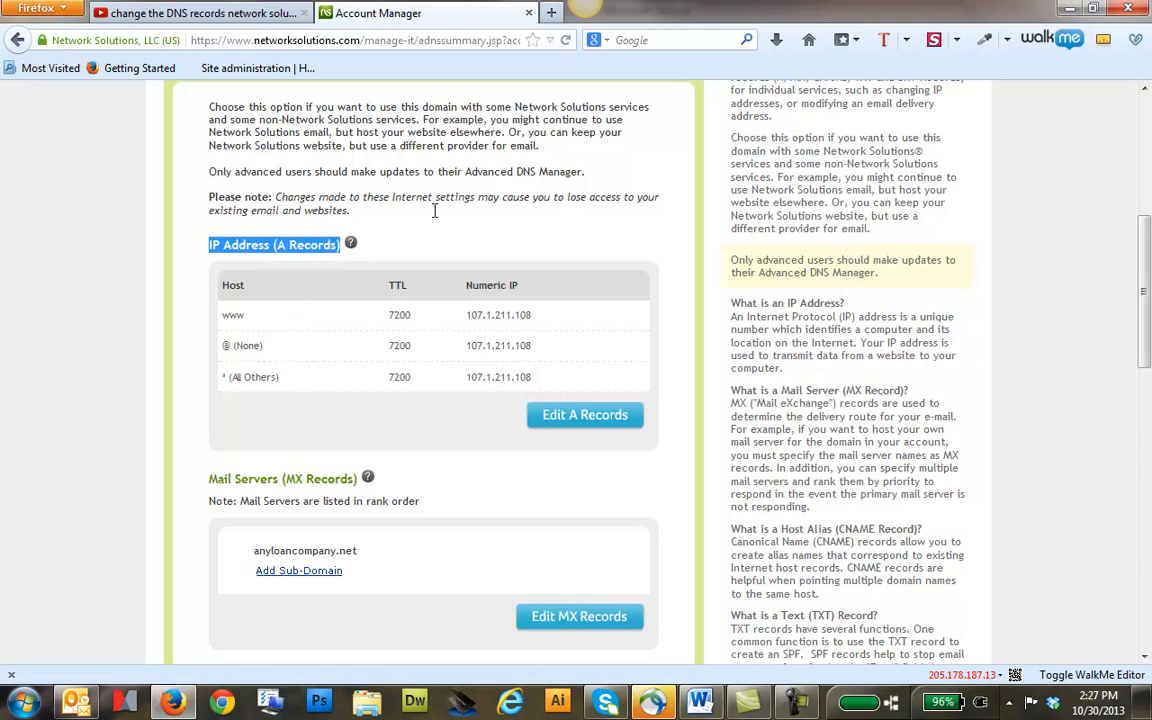
scroll(310, 420, "down", 3)
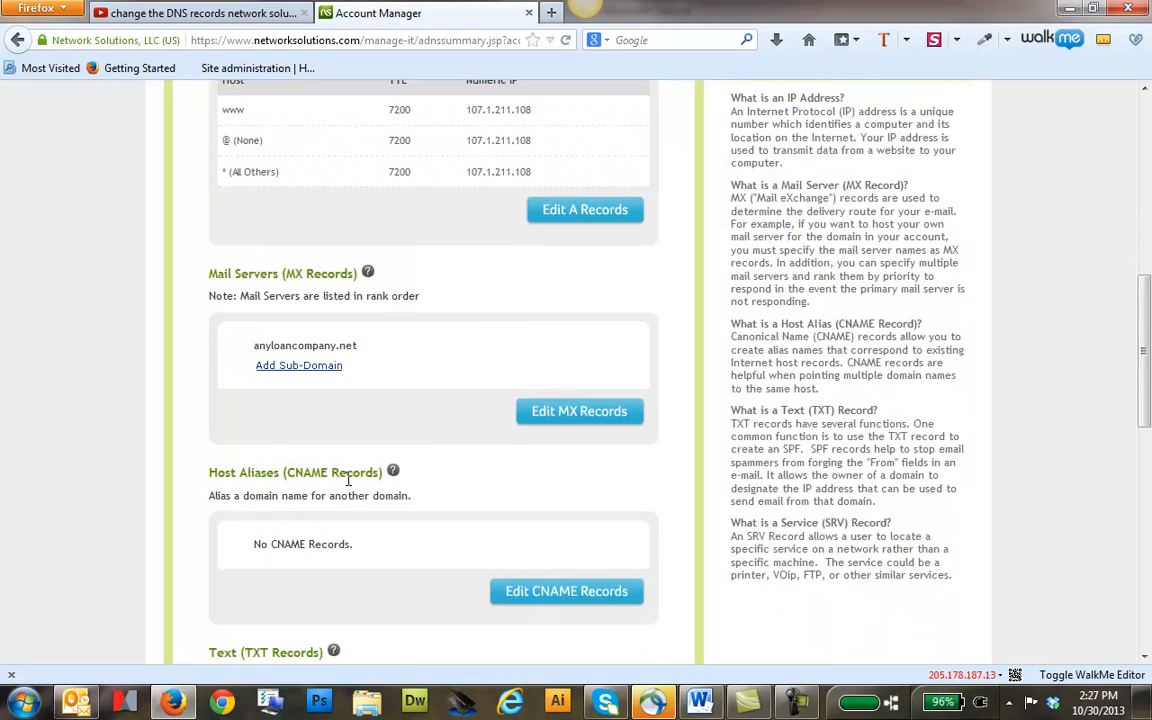
scroll(345, 470, "up", 3)
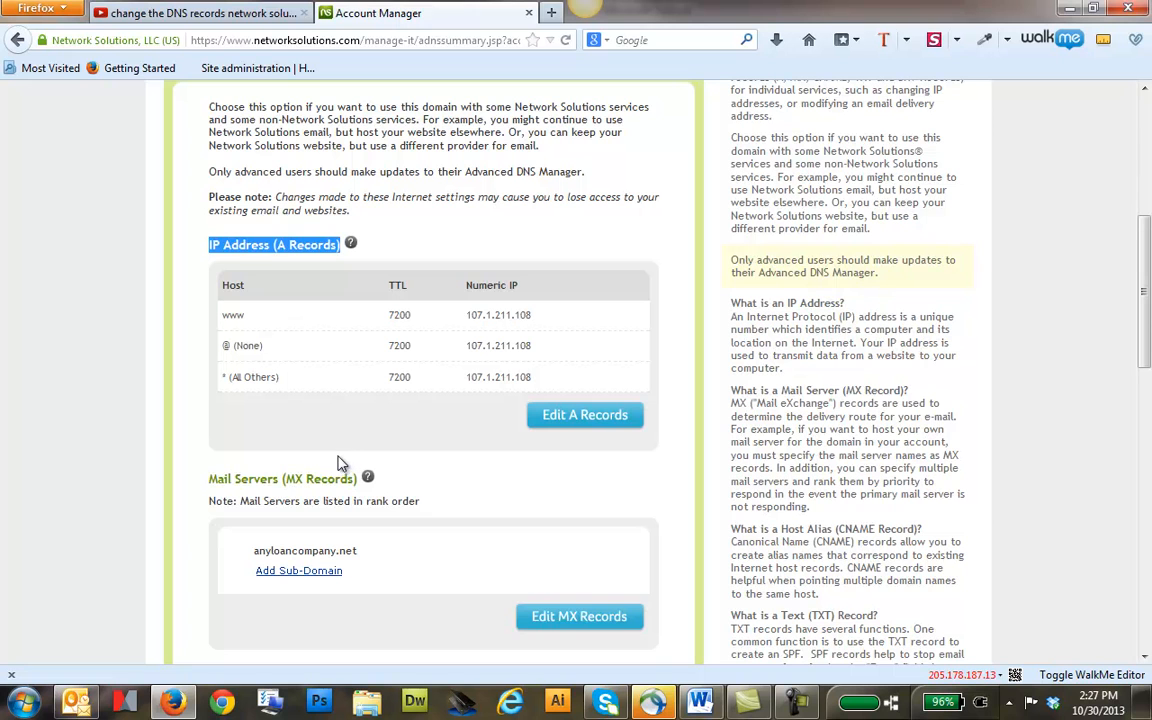
left_click(579, 416)
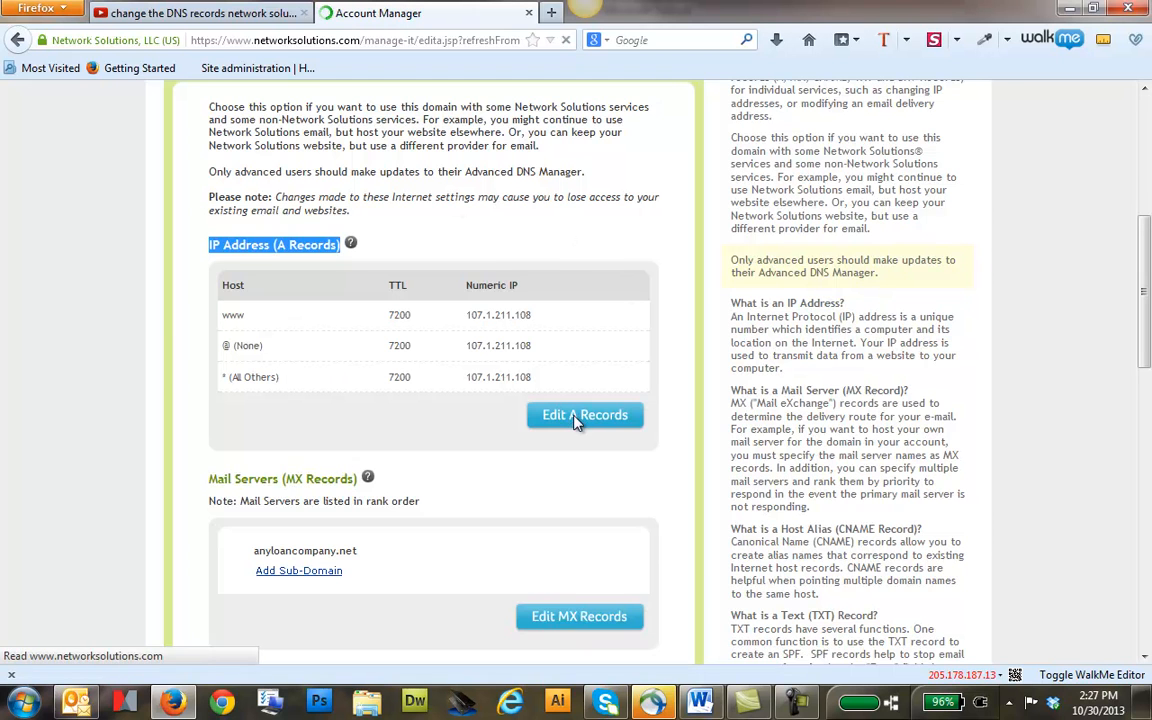
scroll(437, 453, "down", 3)
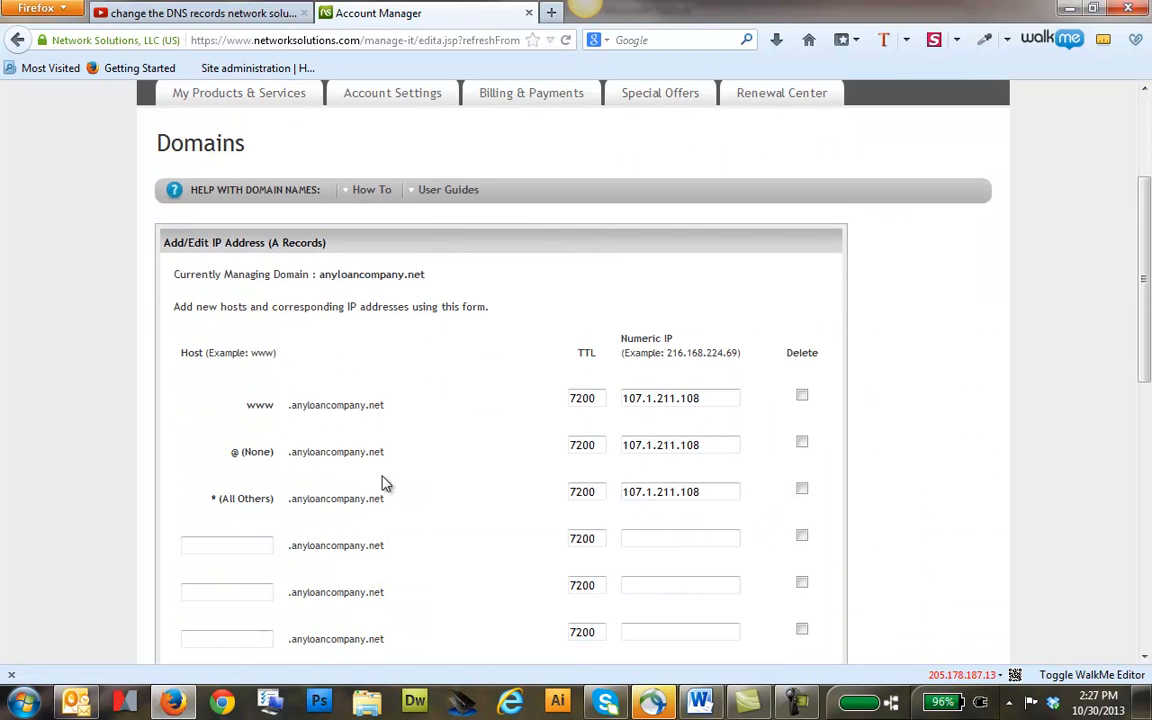
Set the numeric IP of the www host to 107.1.211.107
left_click_drag(712, 398, 586, 398)
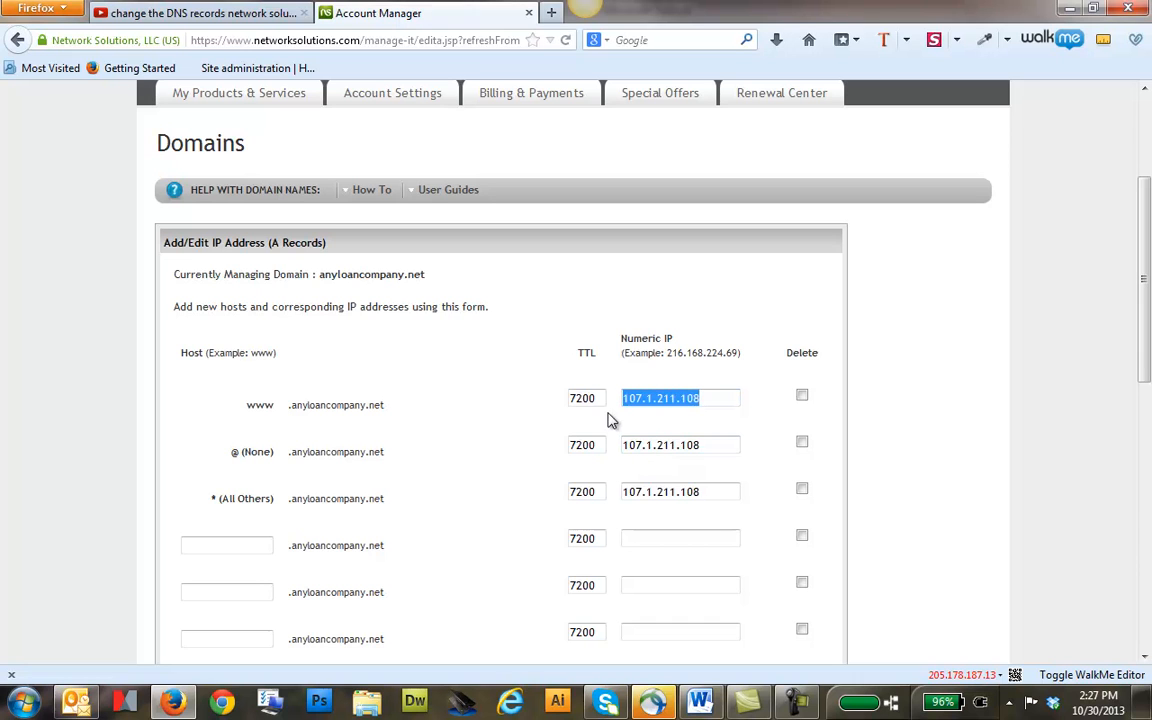
left_click(688, 398)
left_click_drag(725, 402, 572, 400)
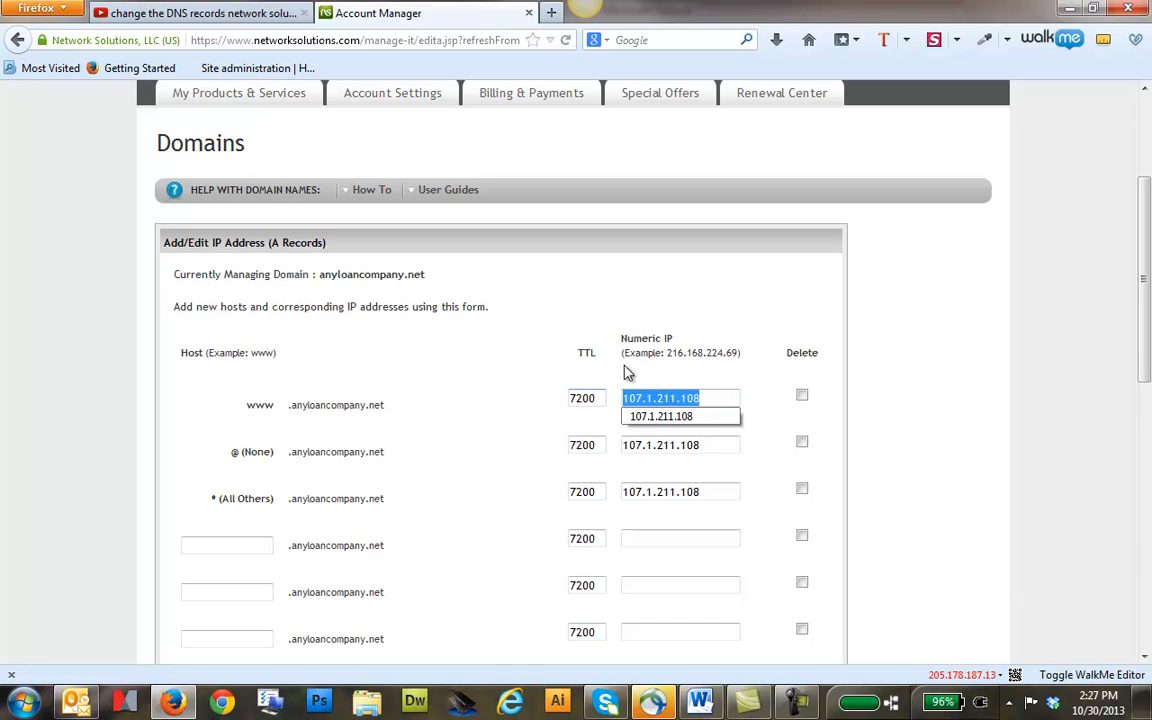
left_click(708, 398)
key("BackSpace")
key("BackSpace")
key("BackSpace")
key("BackSpace")
key("BackSpace")
key("BackSpace")
key("BackSpace")
key("BackSpace")
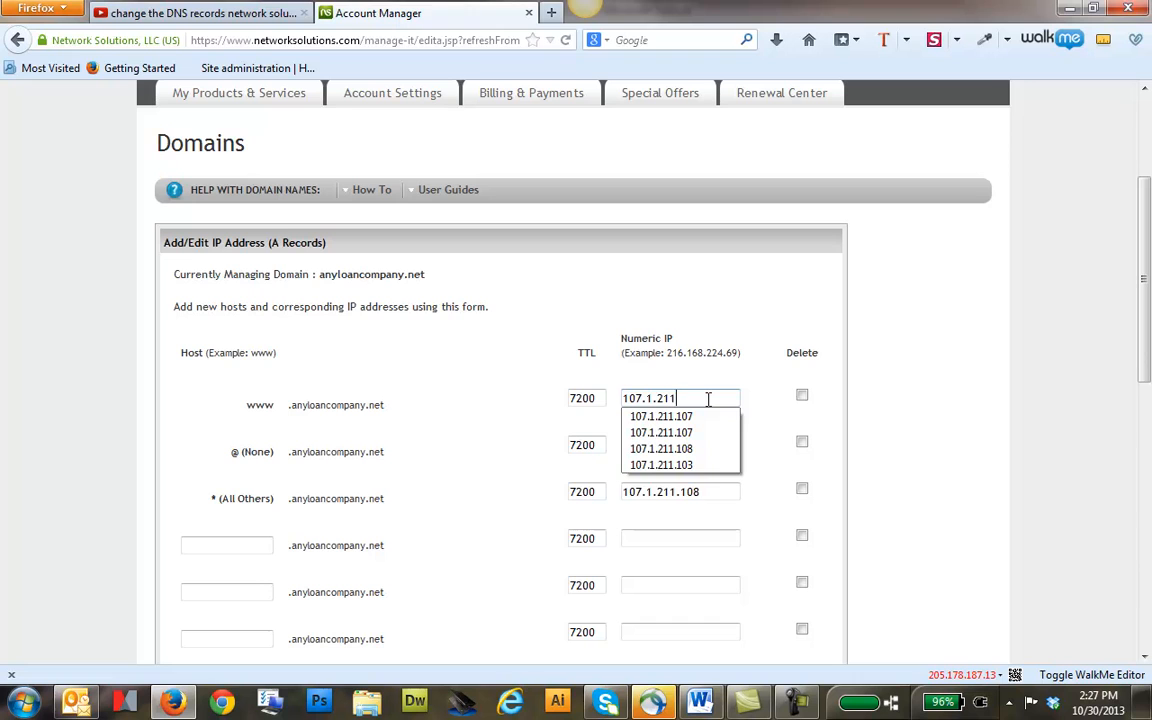
type(".211.107")
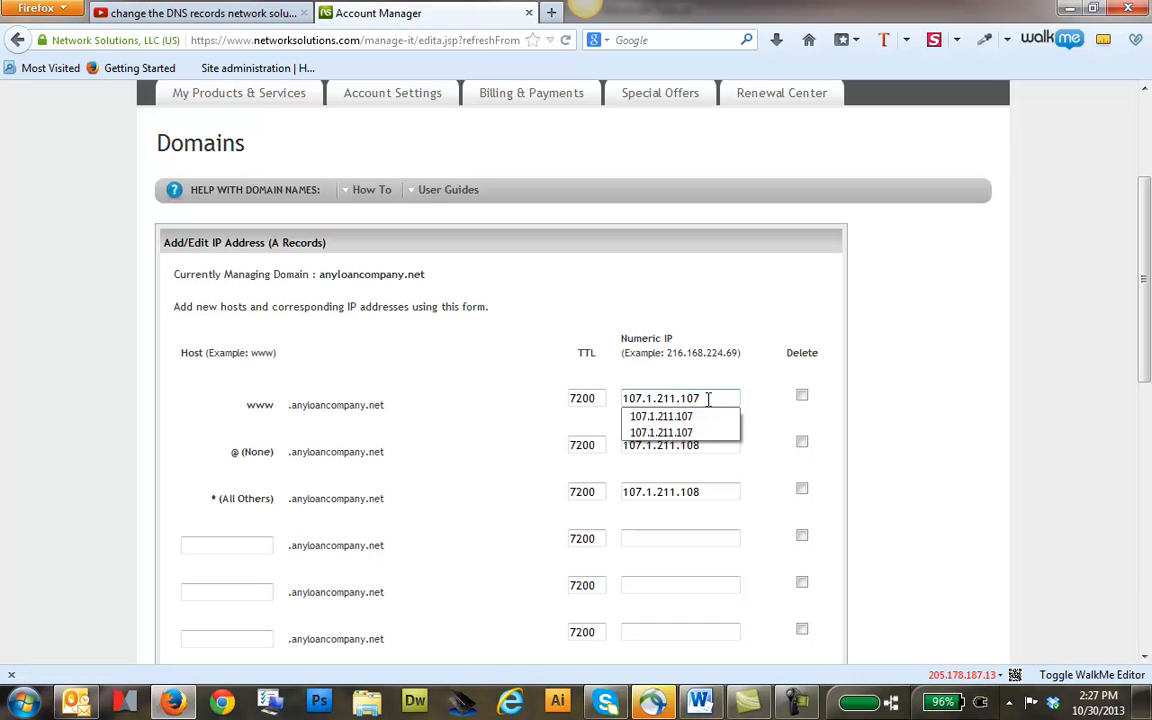
left_click(468, 398)
Set the numeric IP of both the @ (None) and * (All Others) hosts to 107.1.211.107
left_click_drag(266, 411, 247, 416)
left_click_drag(222, 465, 275, 462)
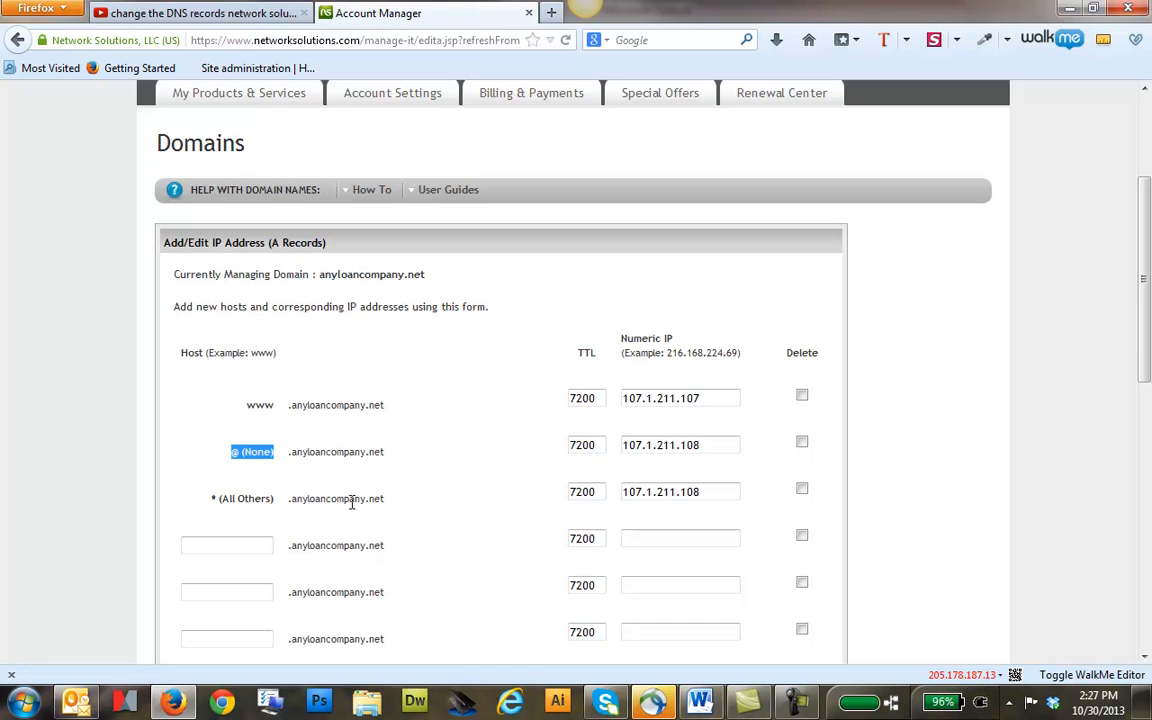
left_click_drag(213, 500, 275, 505)
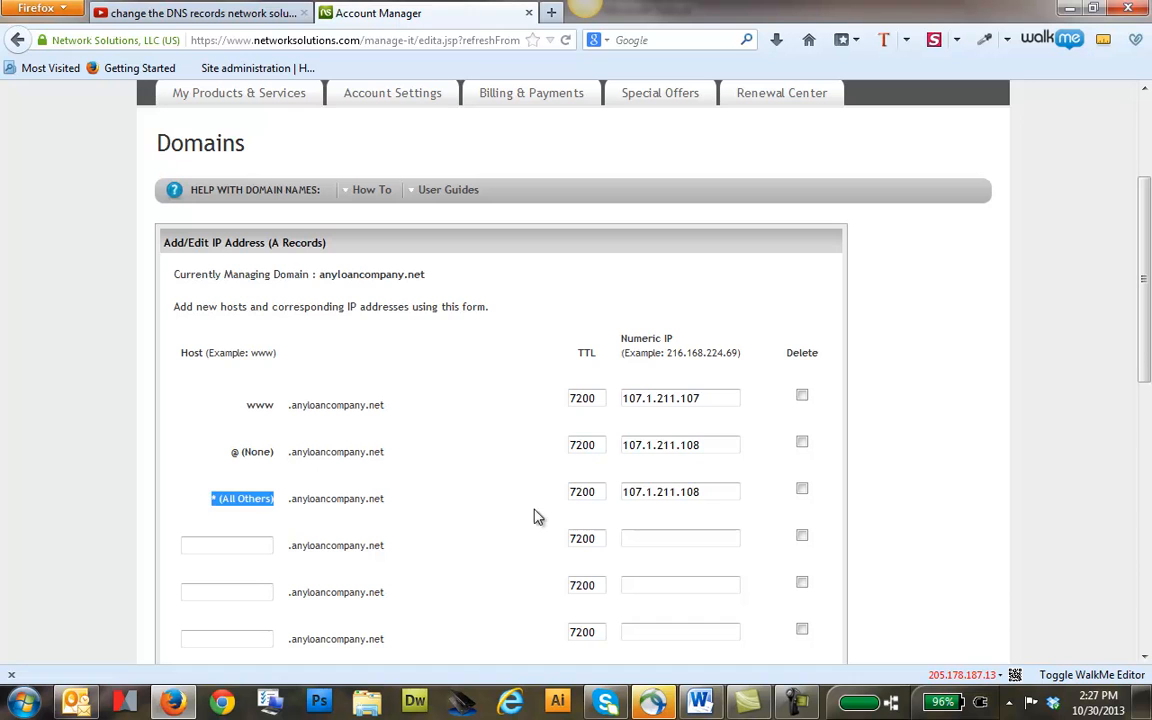
left_click(718, 445)
key("BackSpace")
type("7")
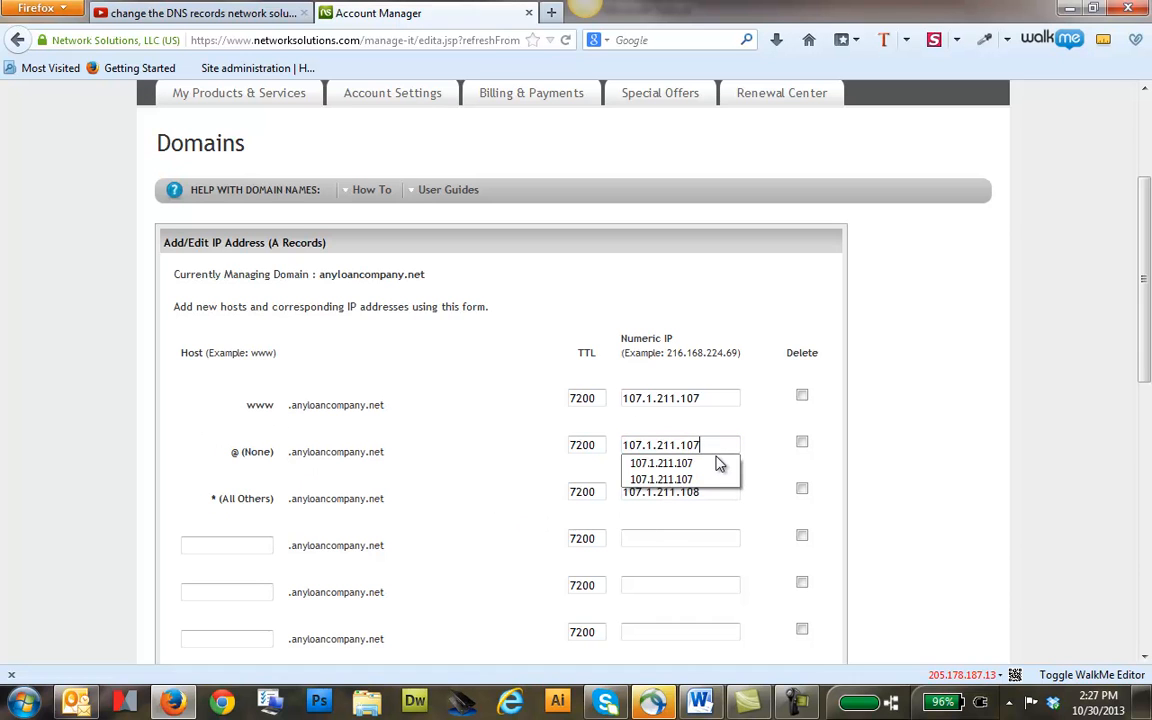
left_click(718, 463)
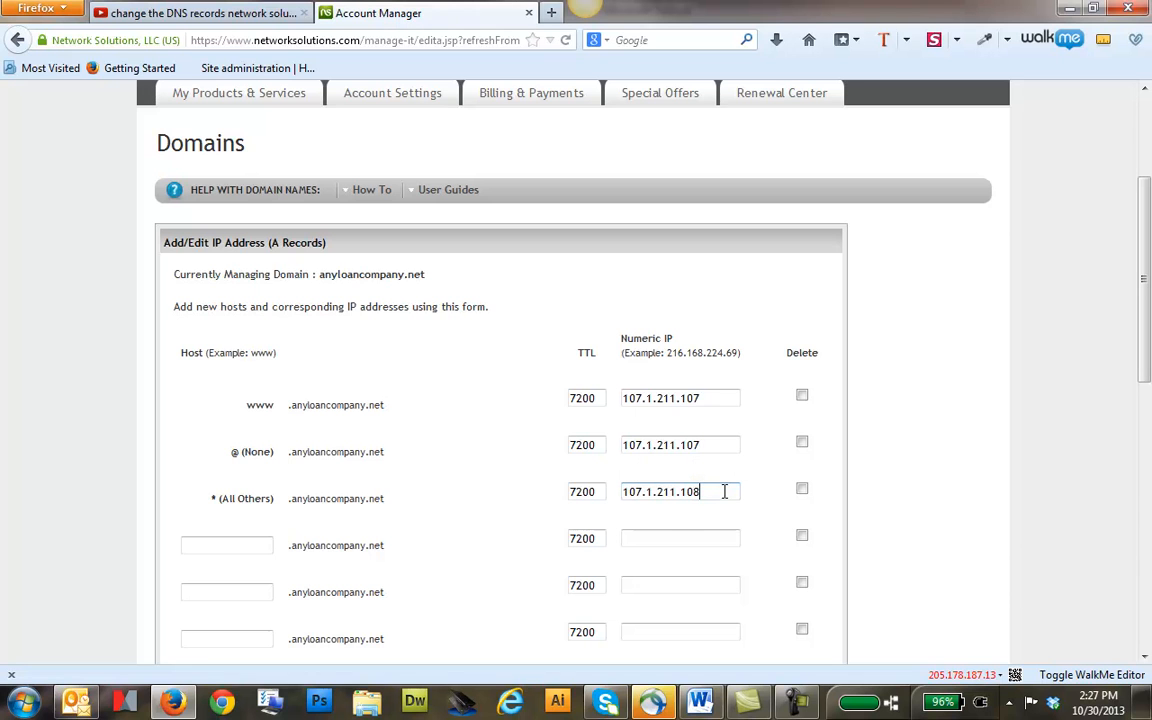
key("BackSpace")
type("7")
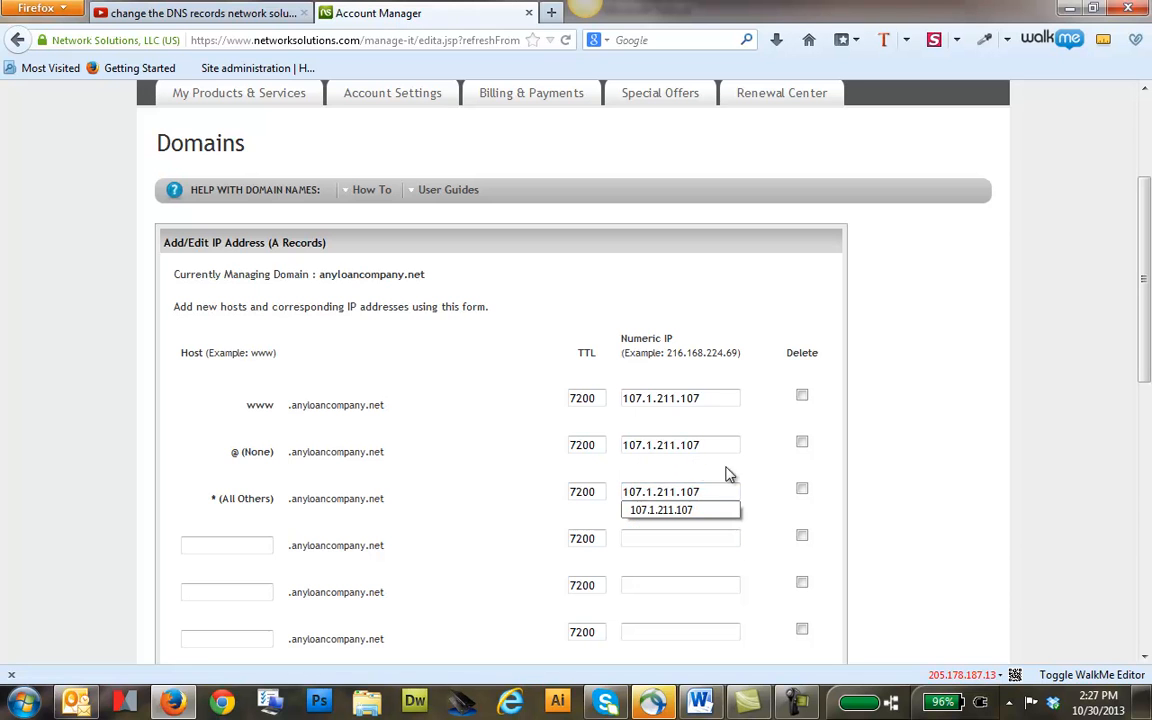
left_click(764, 489)
Submit the A record edits, save the requested DNS changes and check the domain's record summary
scroll(772, 489, "down", 3)
left_click(799, 587)
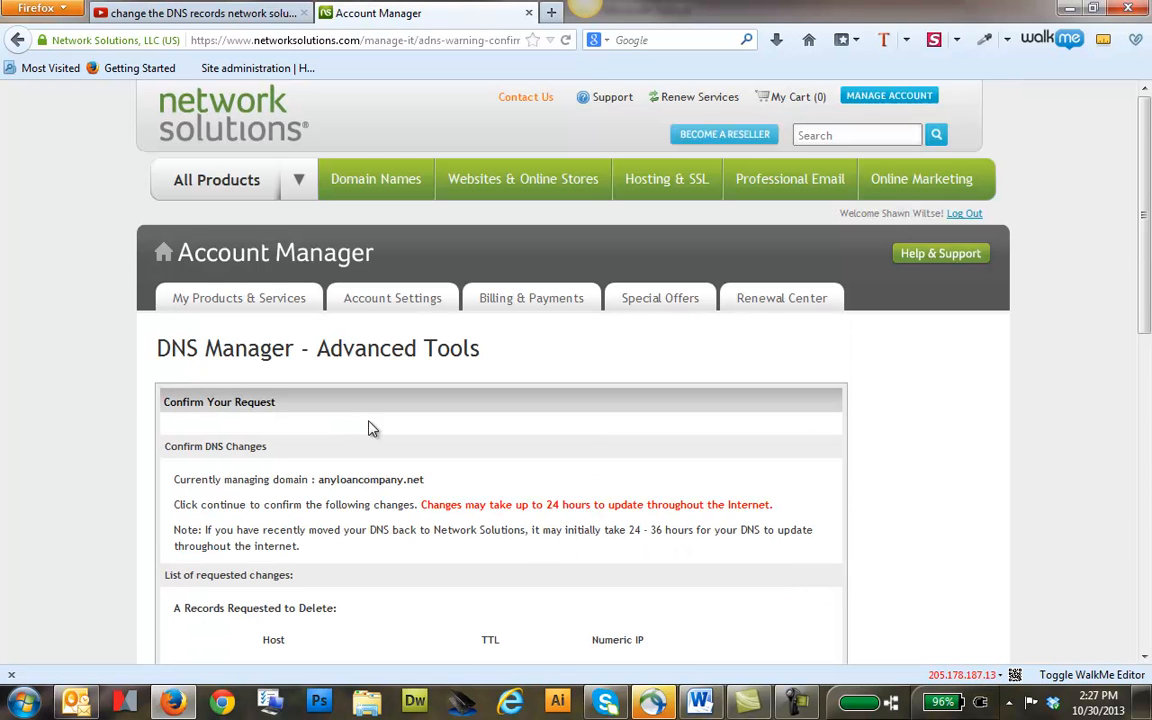
scroll(332, 368, "down", 2)
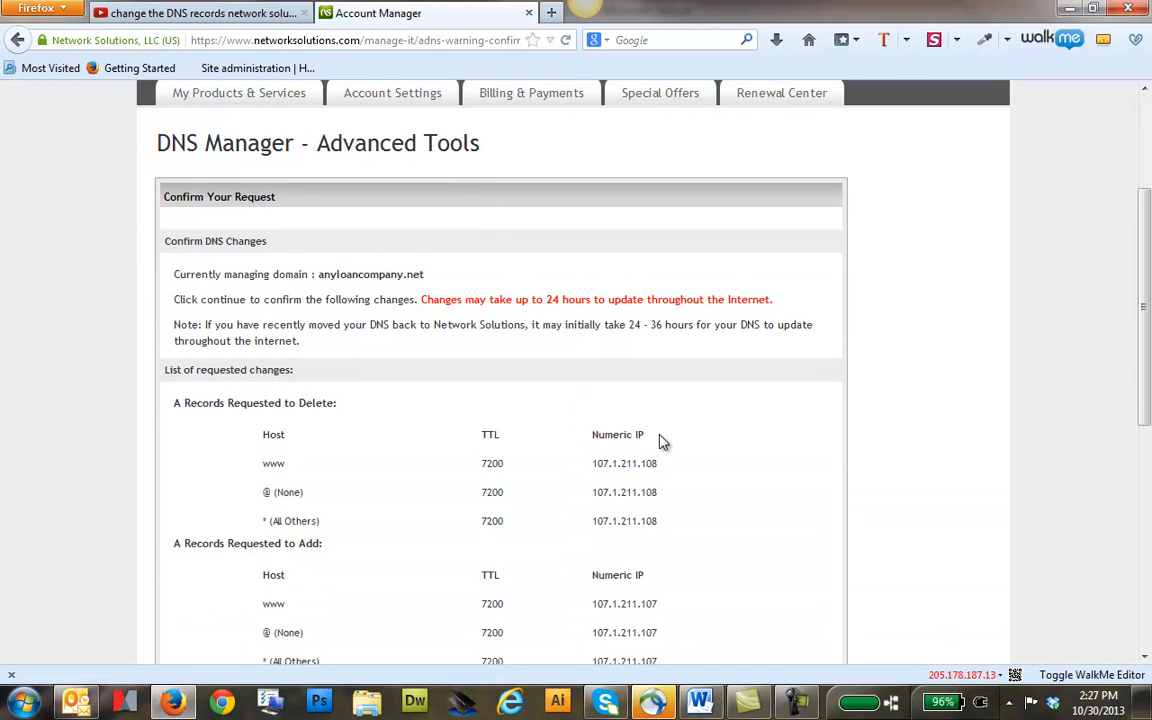
scroll(590, 440, "down", 2)
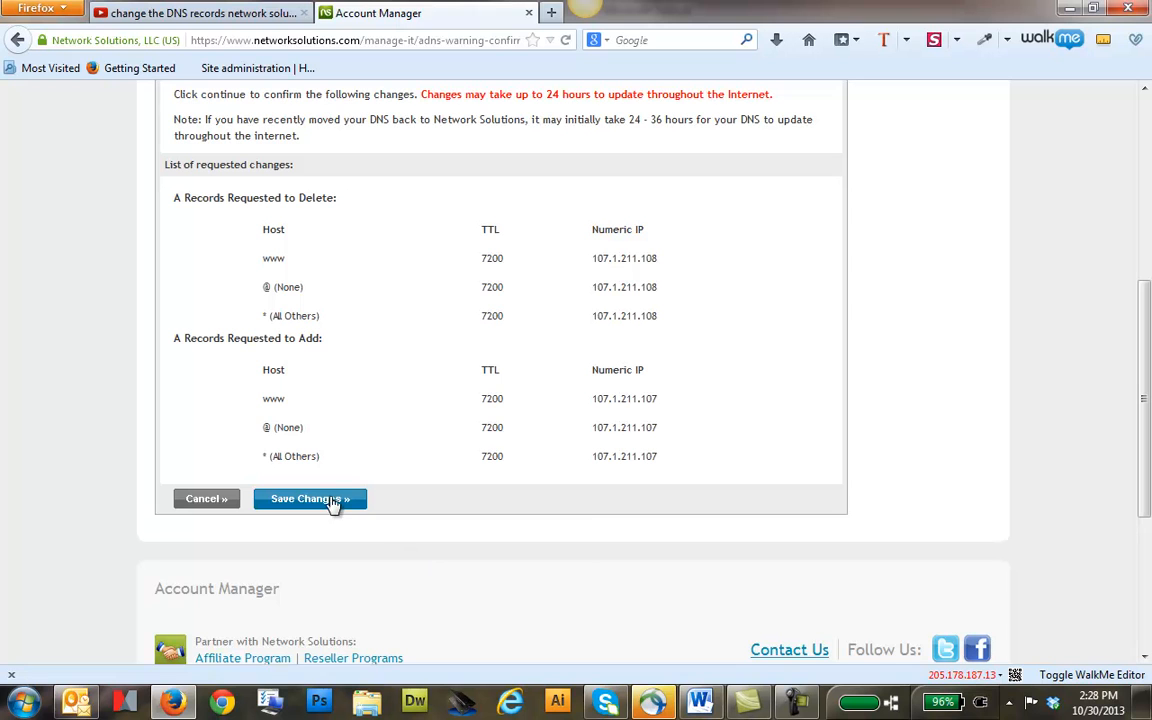
left_click(328, 509)
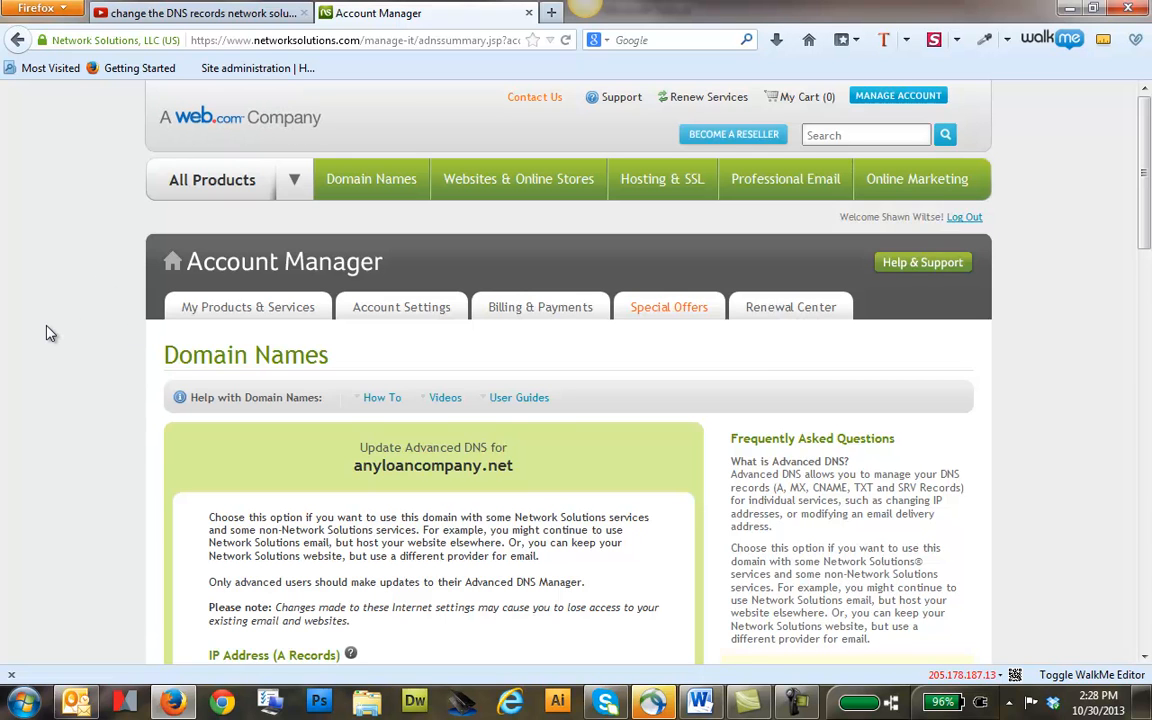
scroll(38, 331, "down", 2)
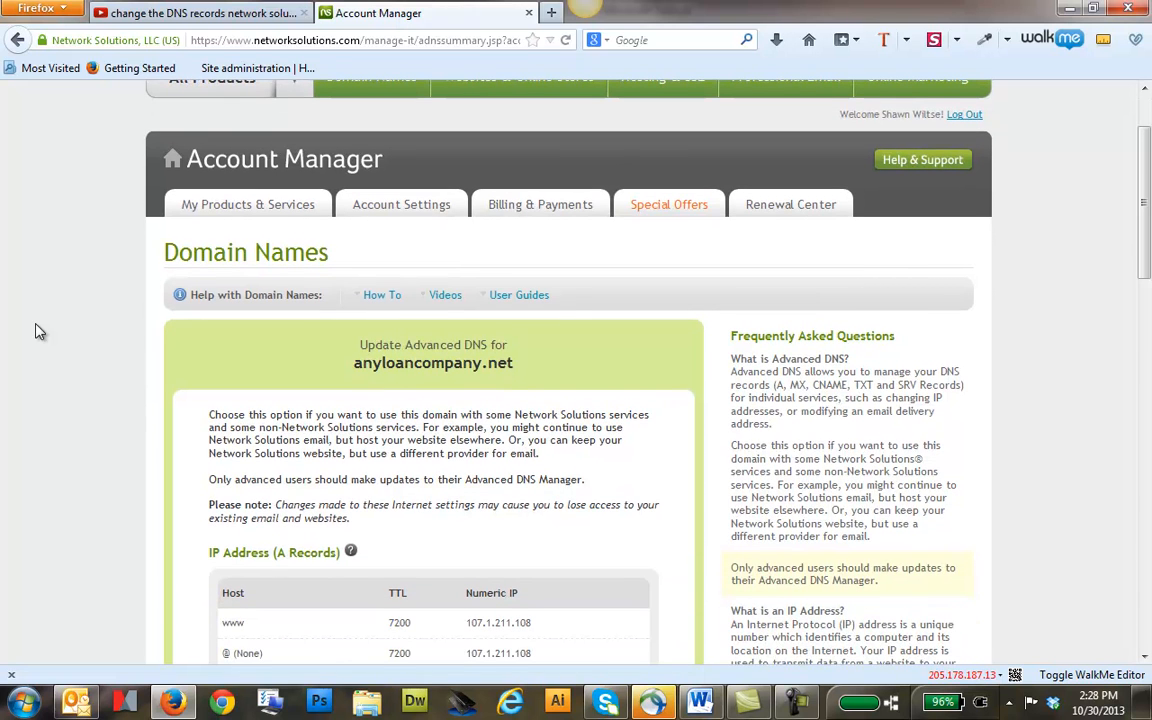
scroll(37, 330, "down", 4)
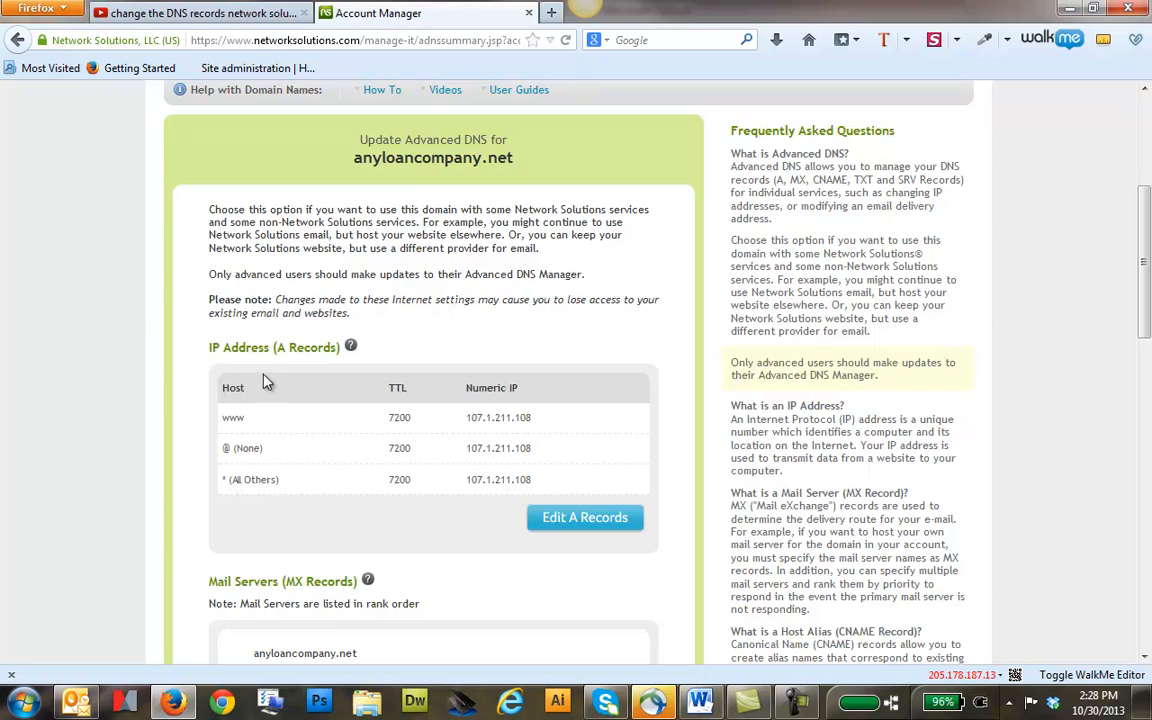
scroll(115, 320, "up", 3)
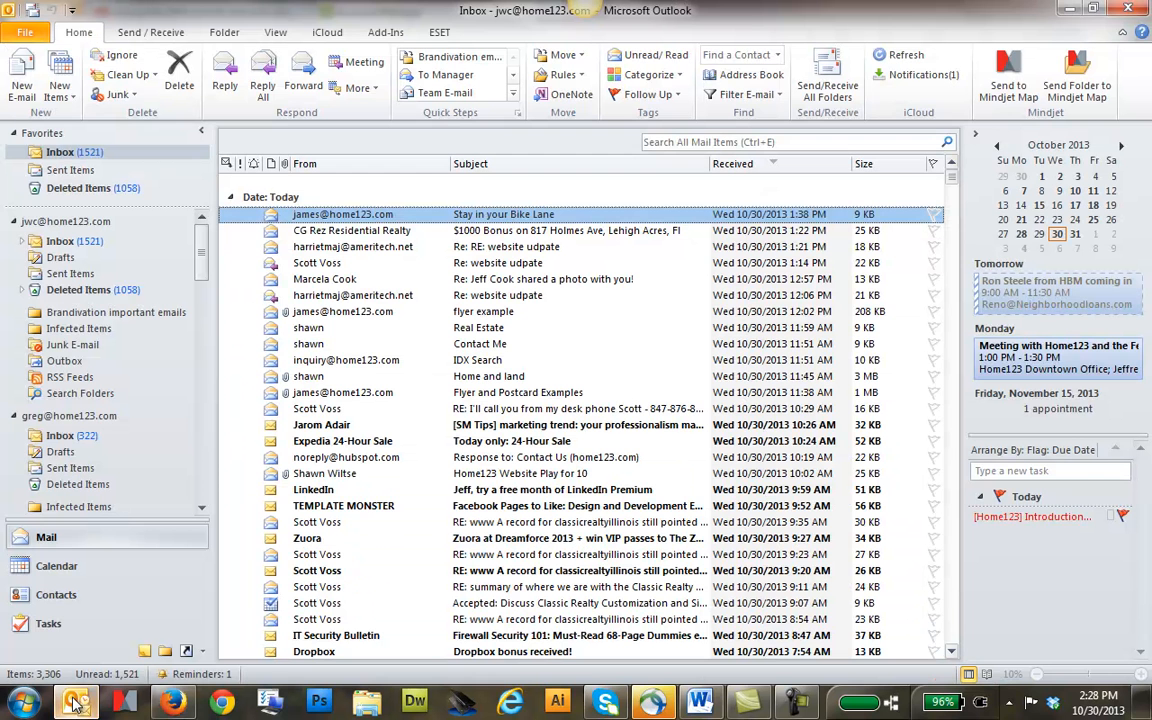
Switch to Outlook, start a new e-mail and address it to the partners contact's e-mail address at Home123
left_click(75, 702)
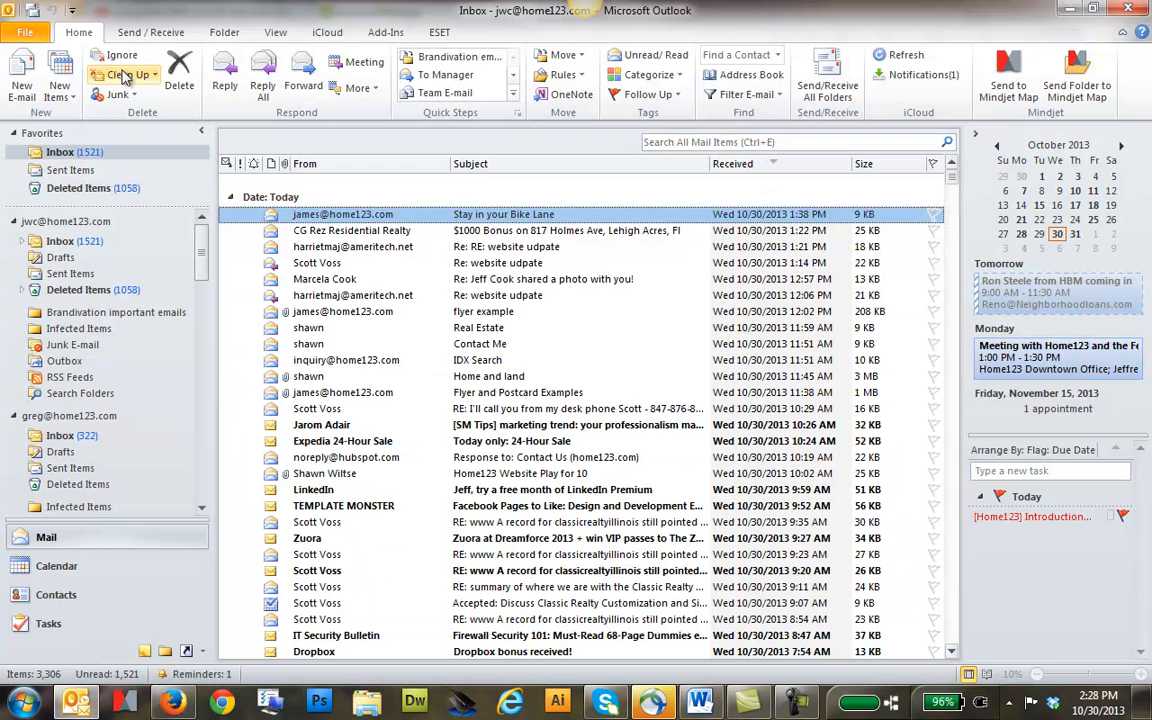
left_click(22, 87)
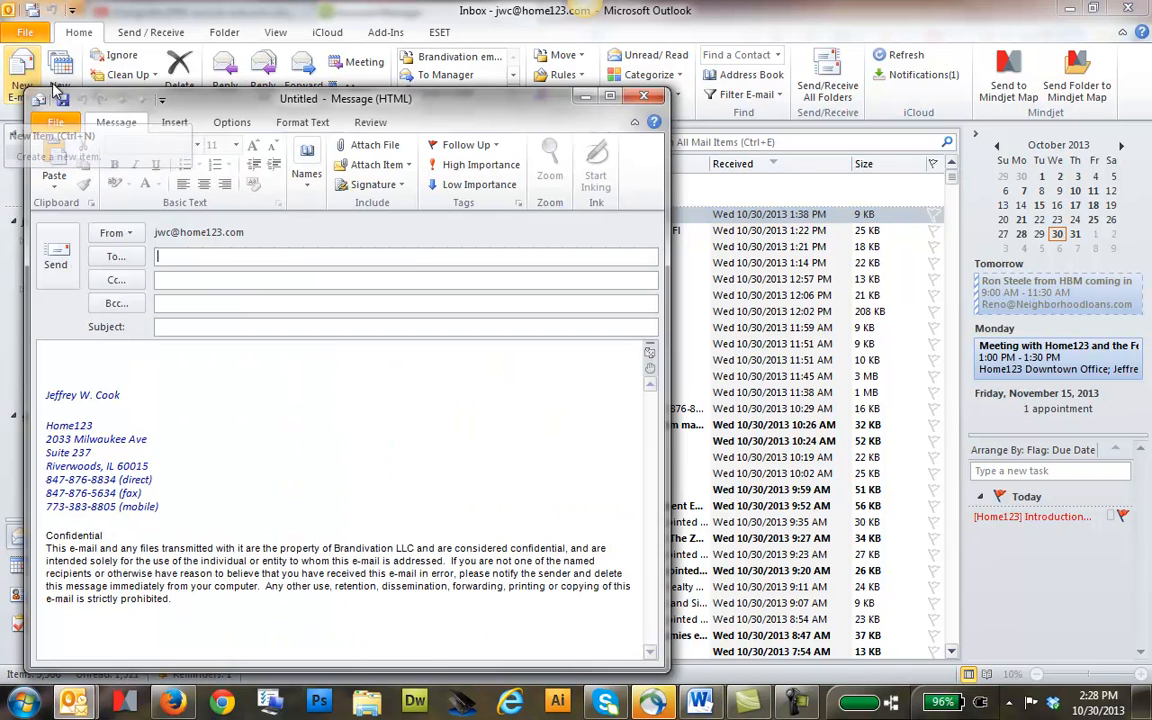
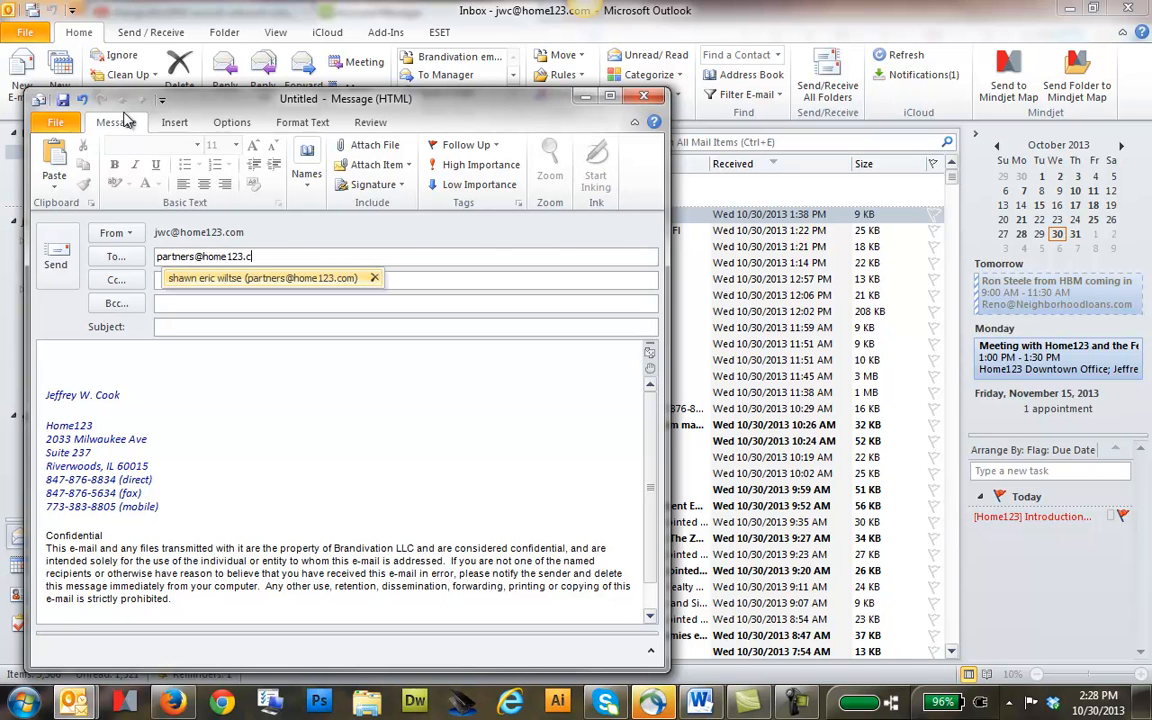
key("Return")
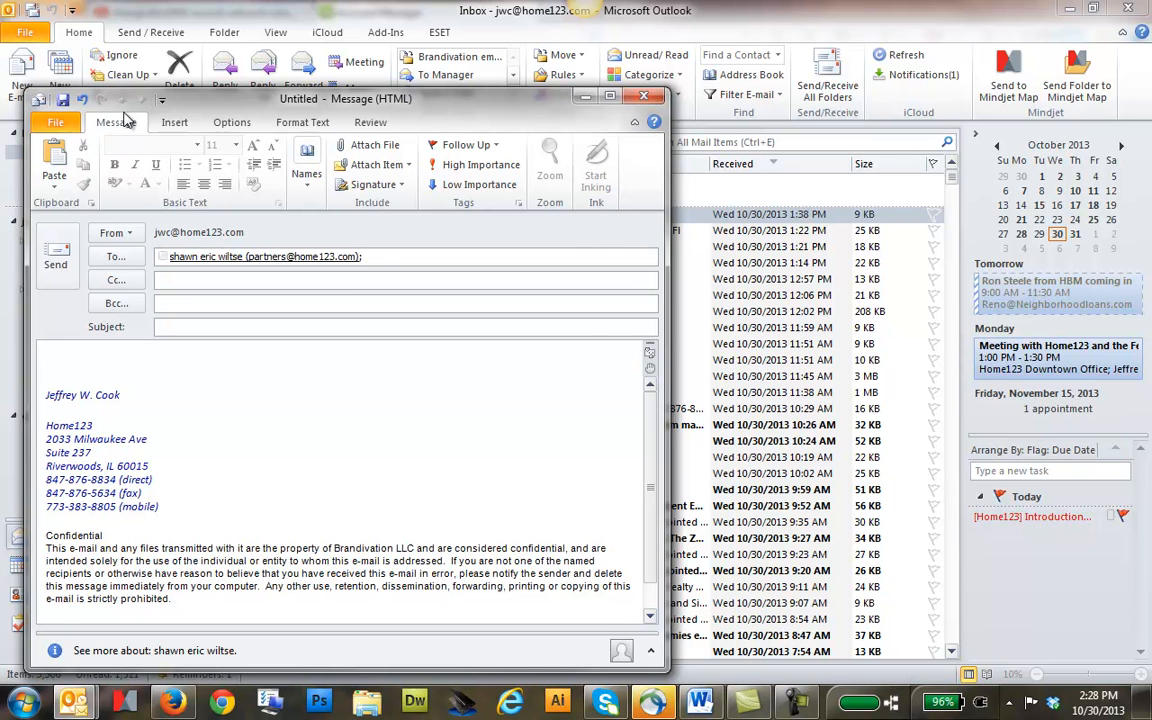
Give the e-mail the subject "Agent Website"
type("Agent Website")
key("Tab")
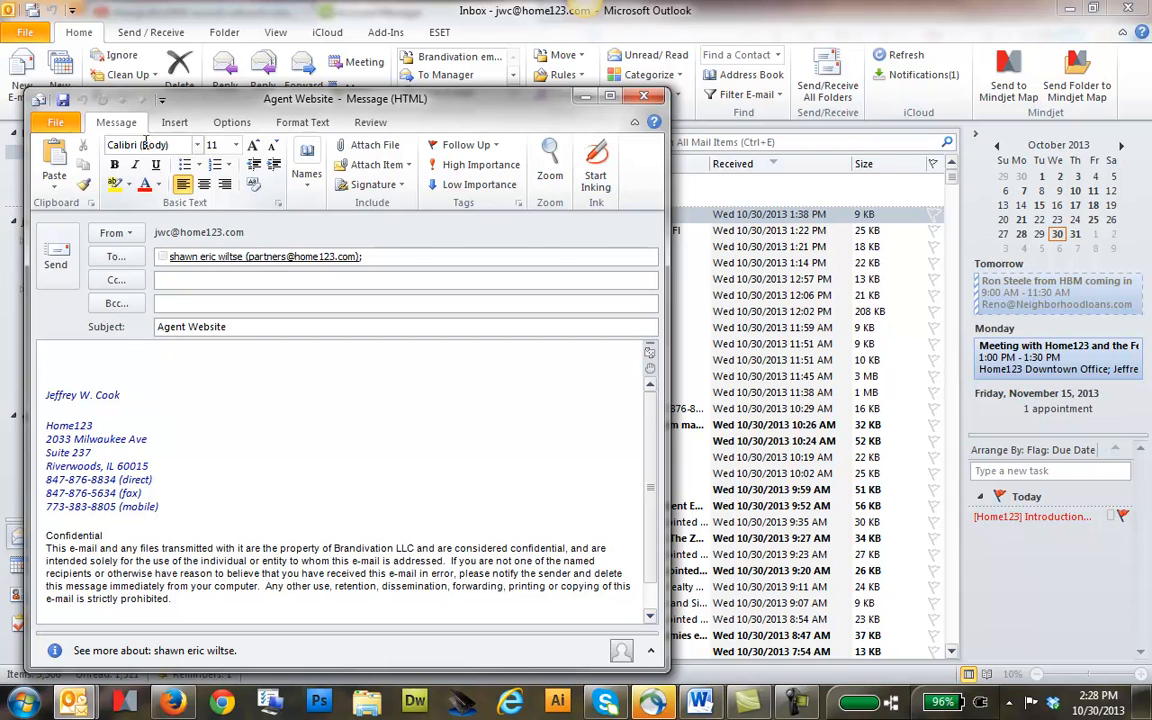
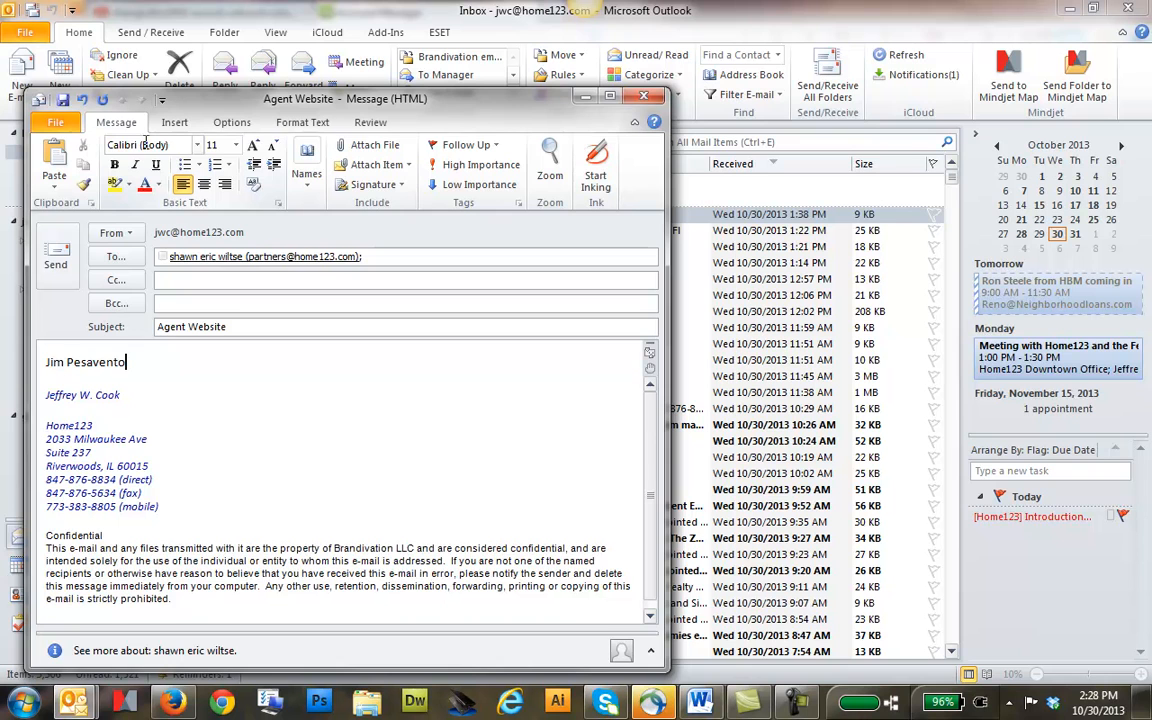
key("Return")
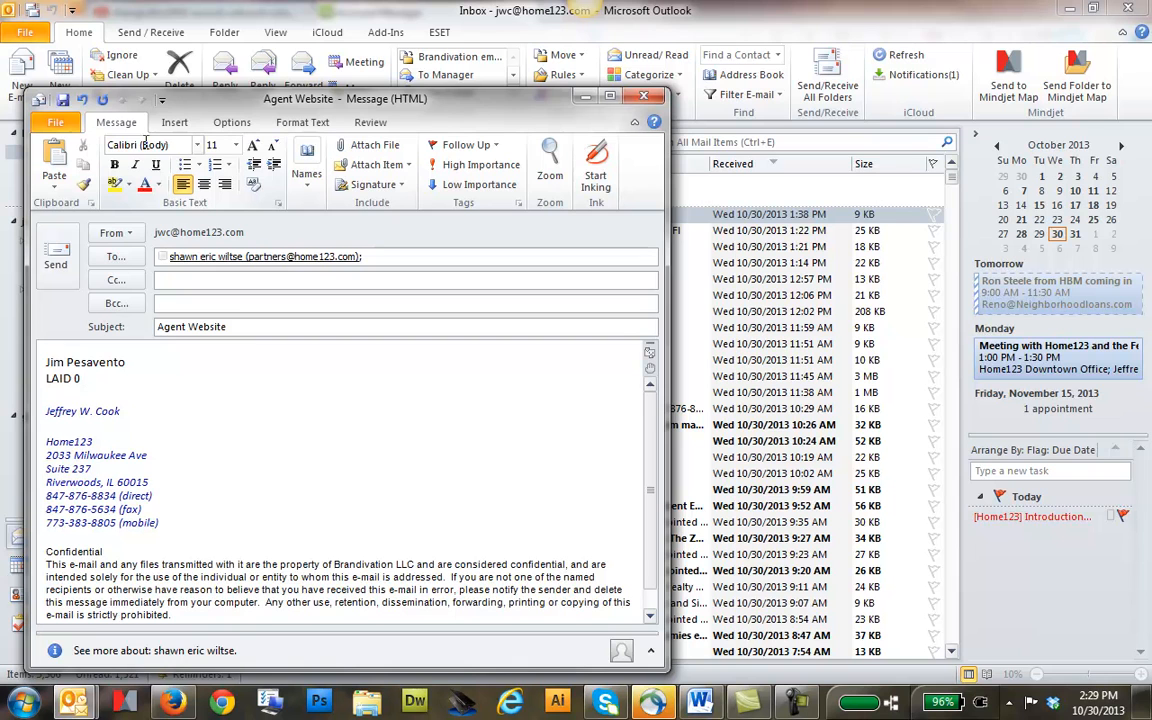
key("BackSpace")
key("BackSpace")
key("Return")
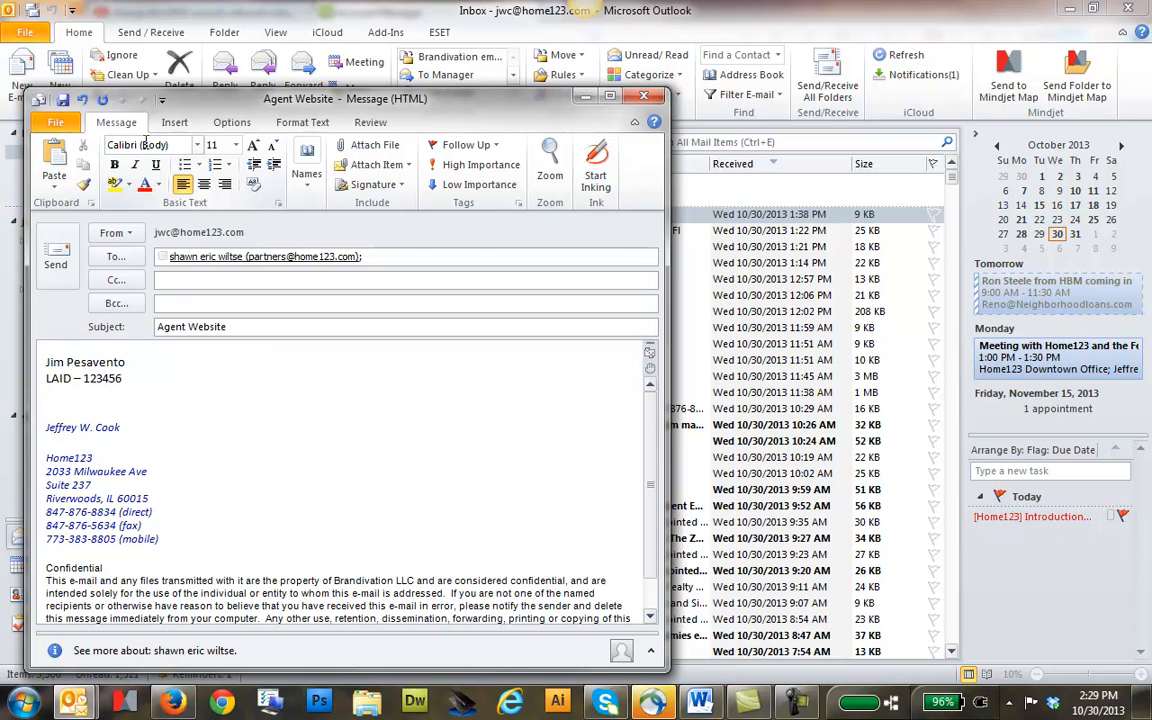
type("www.concordecustomhomes.com")
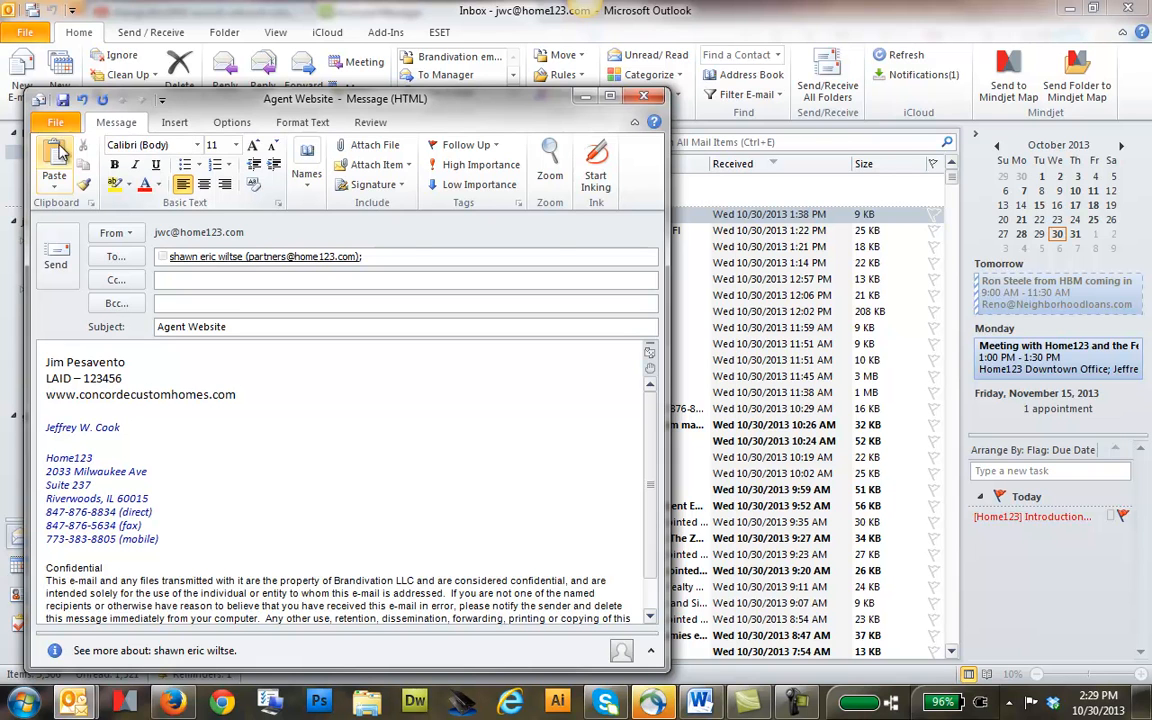
Send the e-mail and run a send/receive for all mail folders
left_click(56, 257)
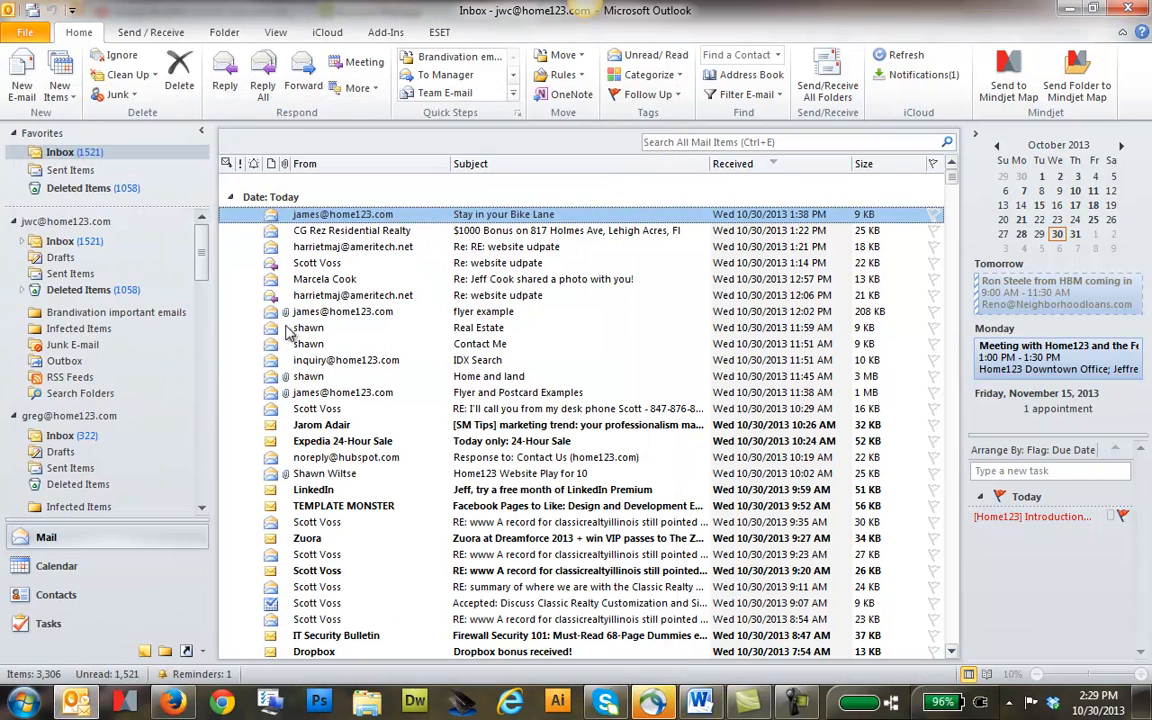
left_click(150, 32)
left_click(20, 82)
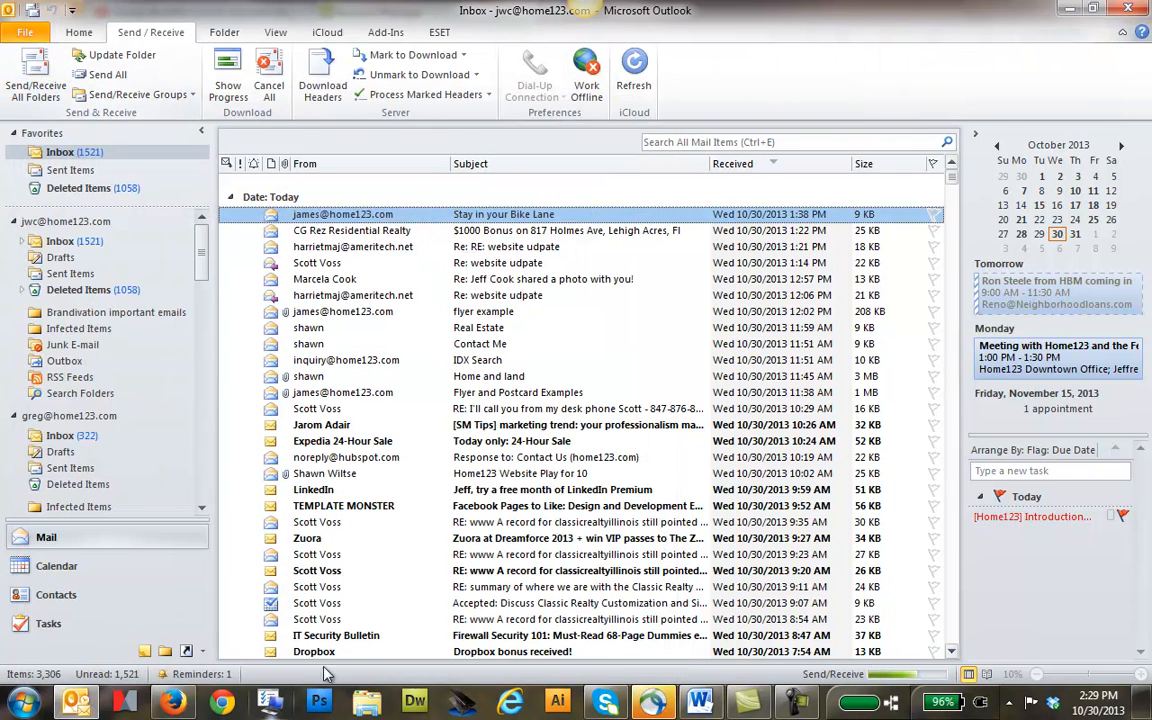
Return to the Advanced DNS page for anyloancompany.net in Firefox
left_click(172, 702)
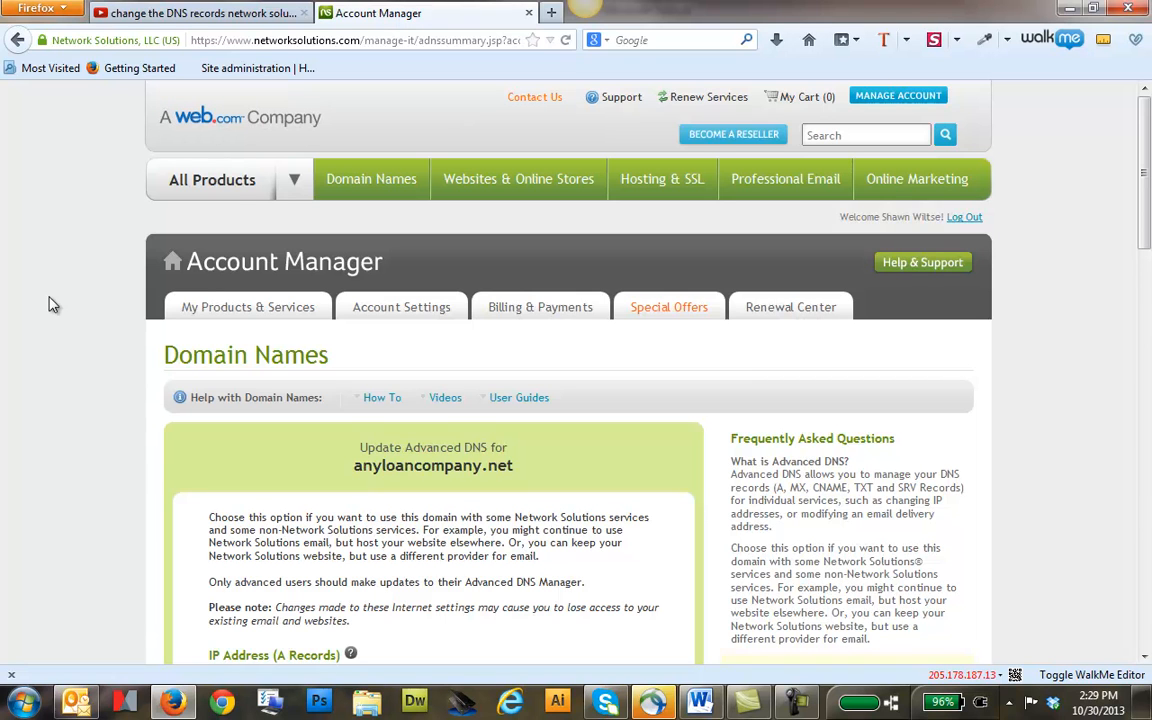
mouse_move(678, 214)
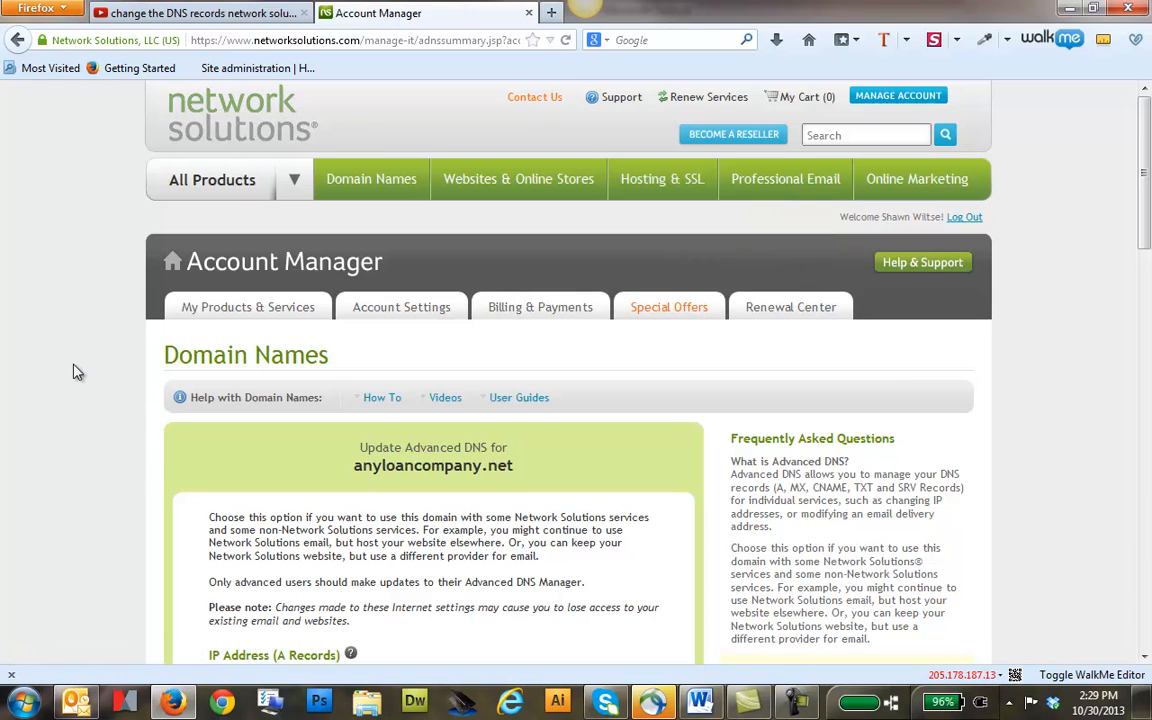